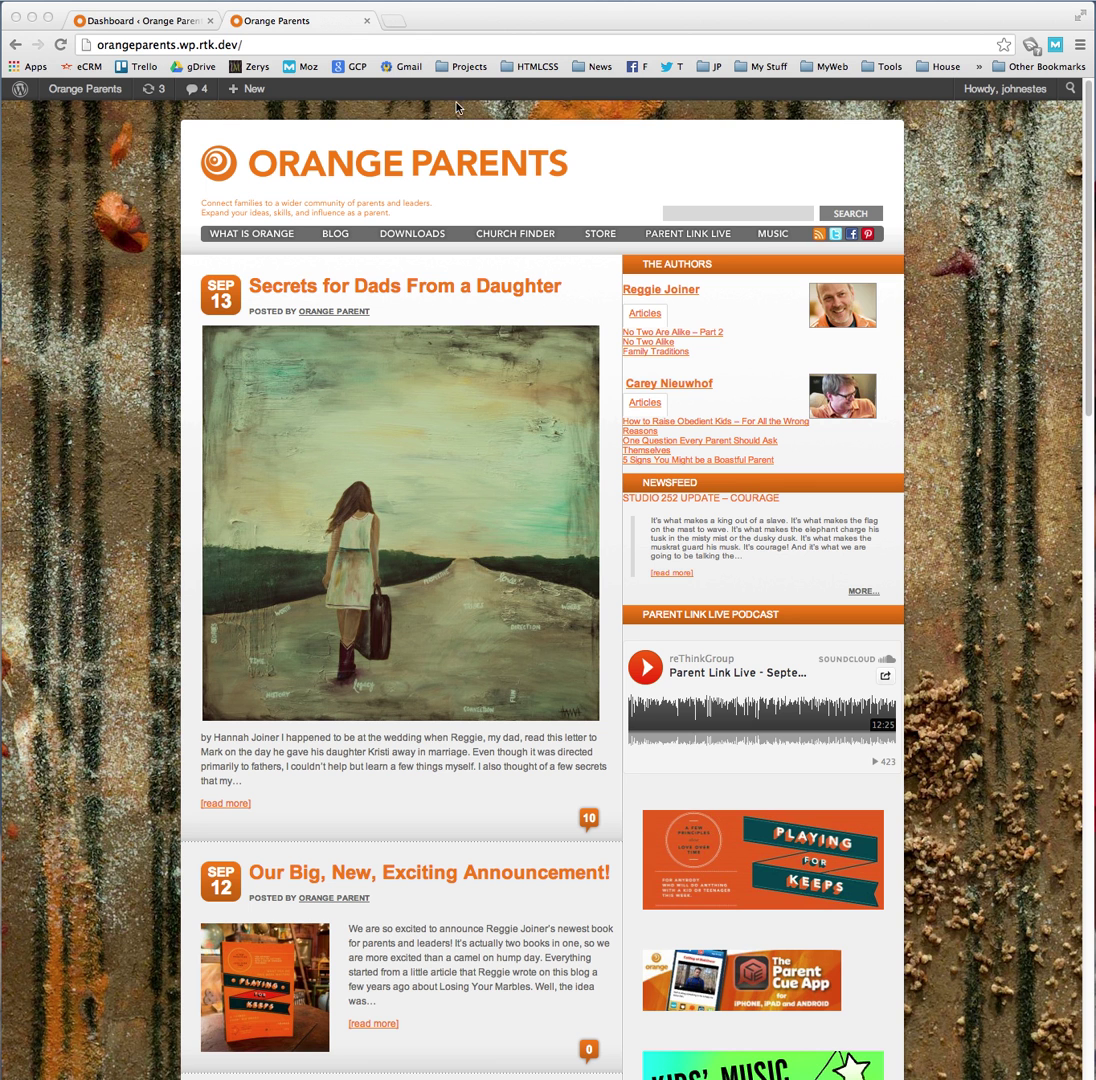
# Step: Reload the Orange Parents home page to get a new random background
pyautogui.click(60, 44)
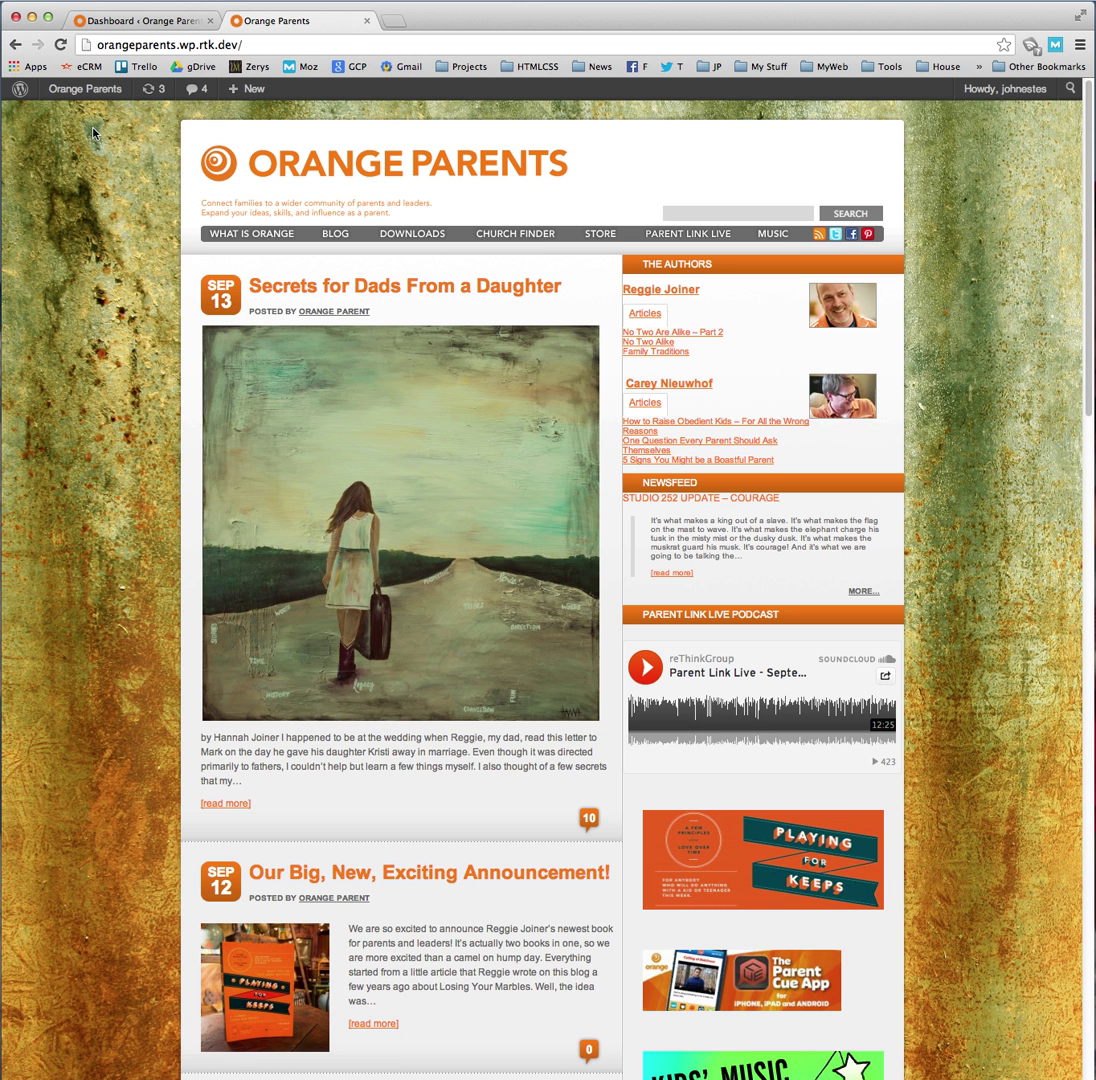
# Step: From the admin dashboard, open Appearance > Background to reach the Background Manager settings
pyautogui.click(141, 14)
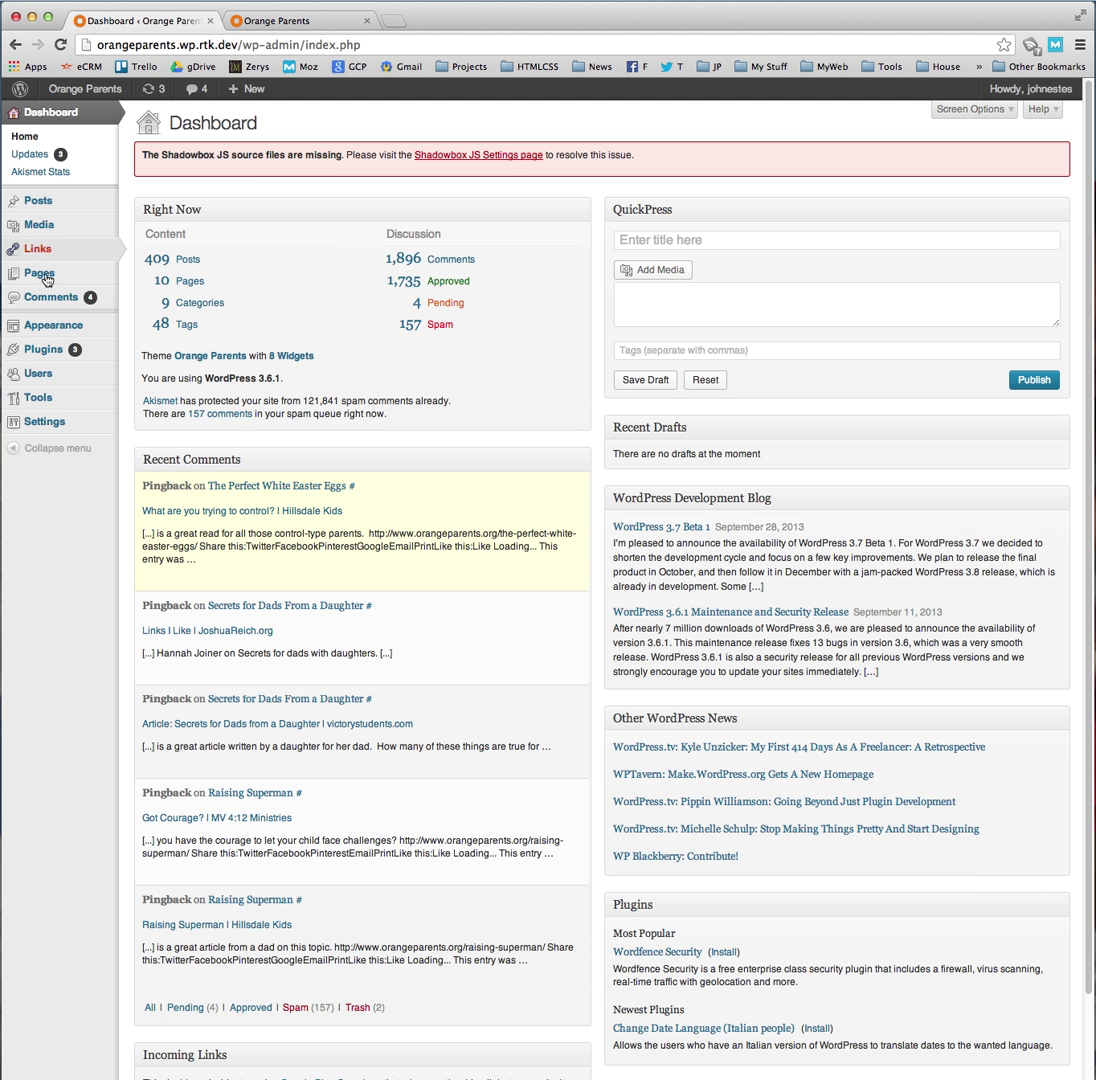
pyautogui.moveTo(57, 321)
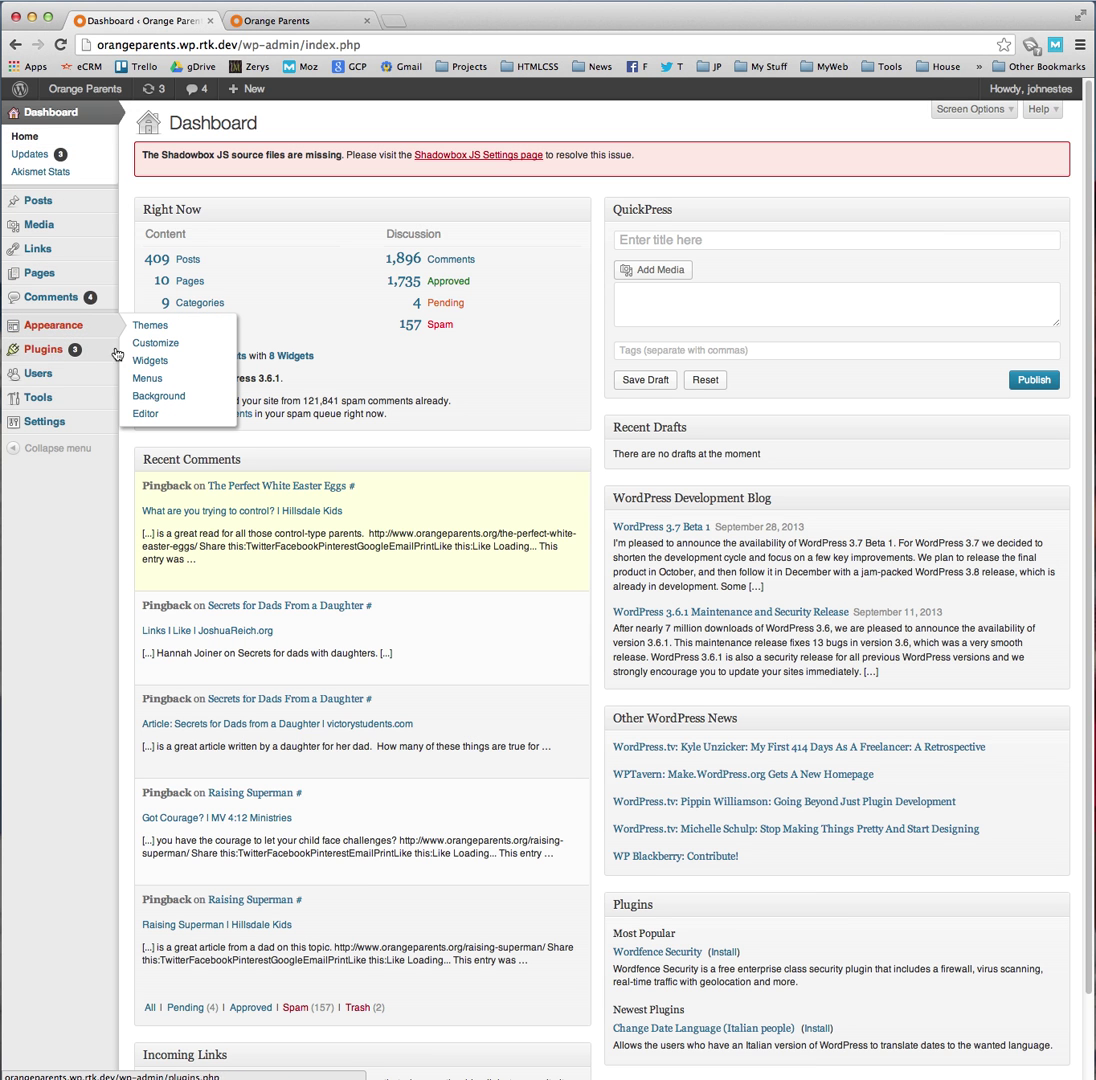
pyautogui.click(149, 400)
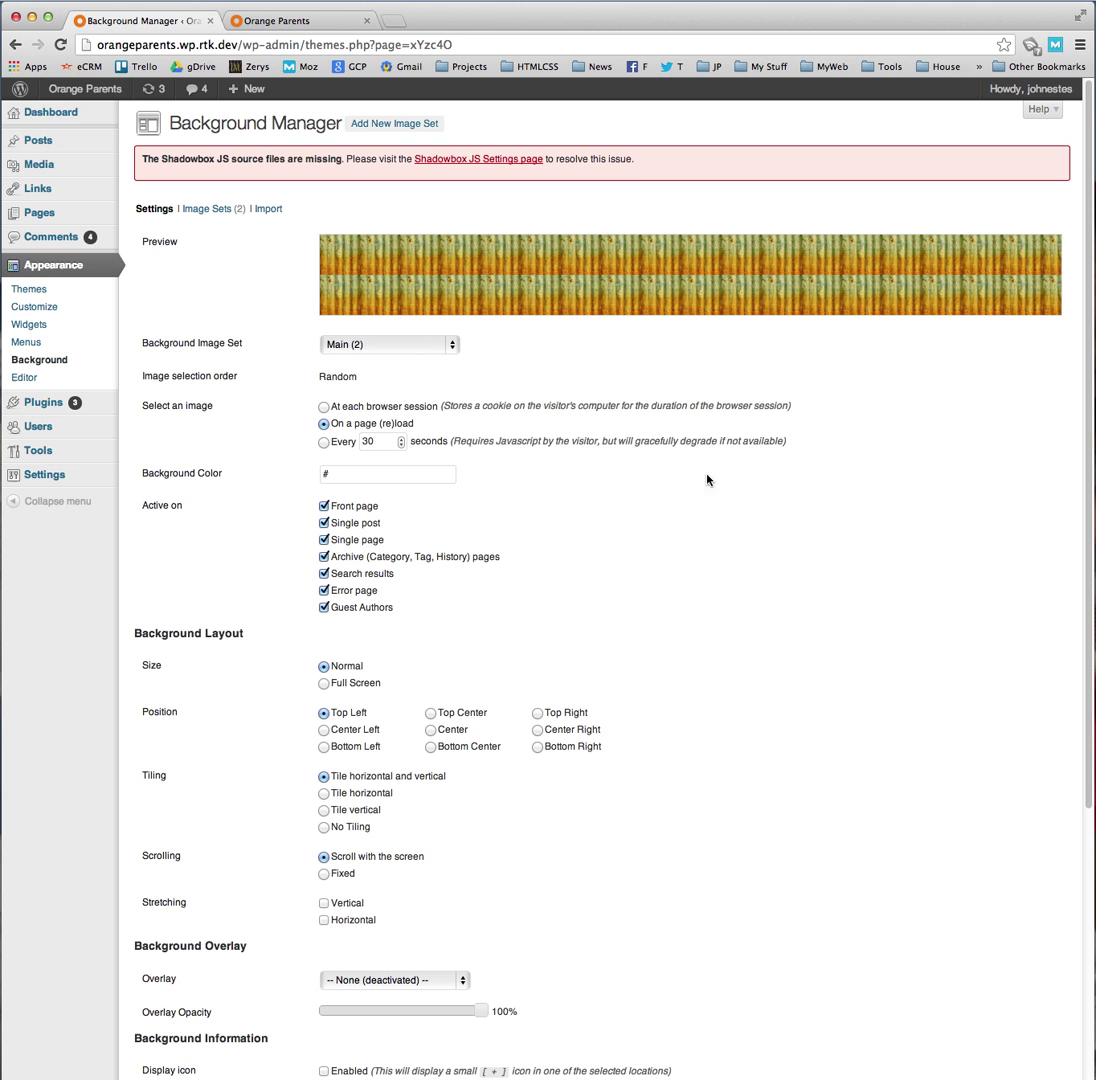
pyautogui.click(440, 344)
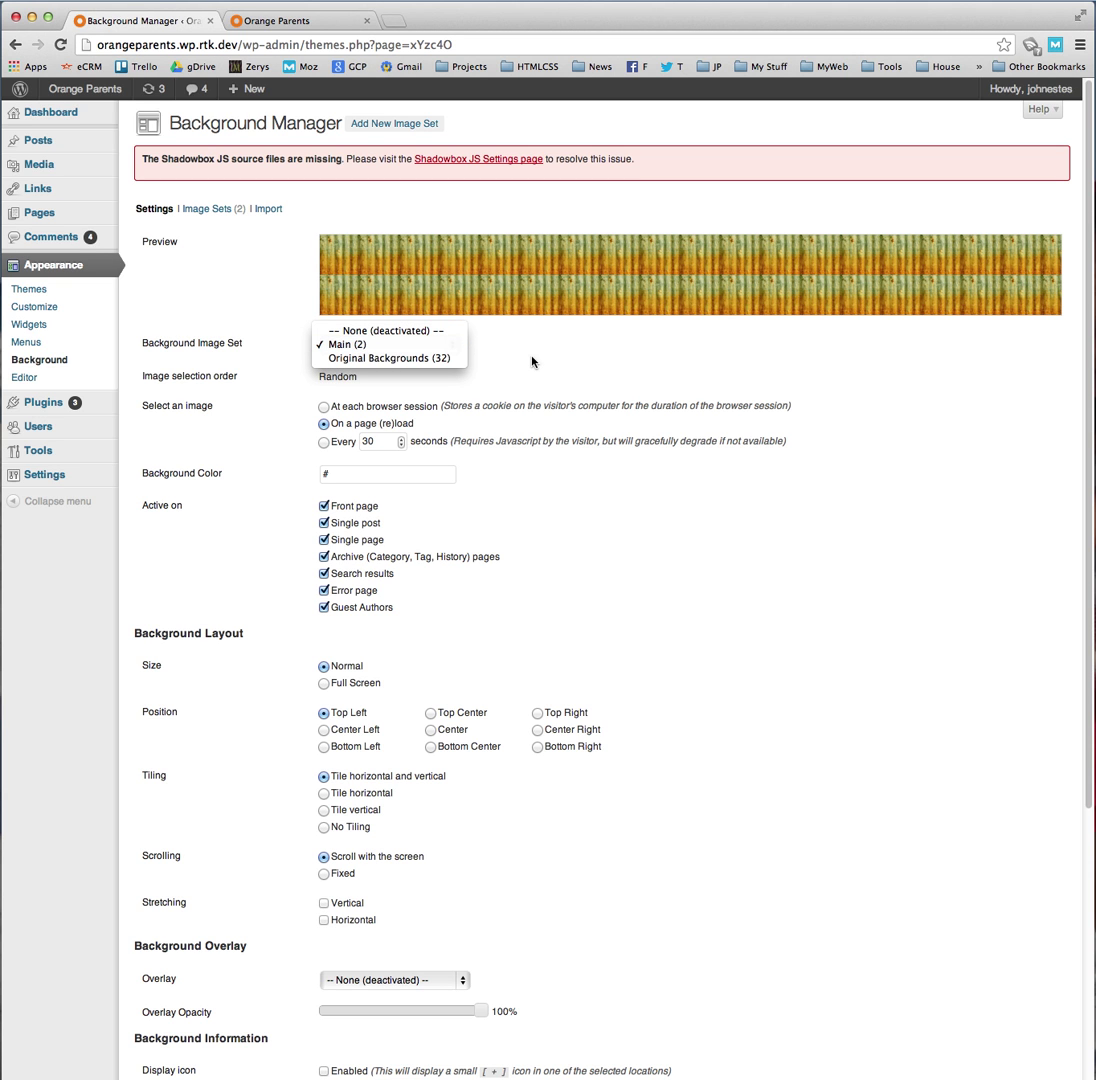
pyautogui.click(386, 350)
pyautogui.click(385, 350)
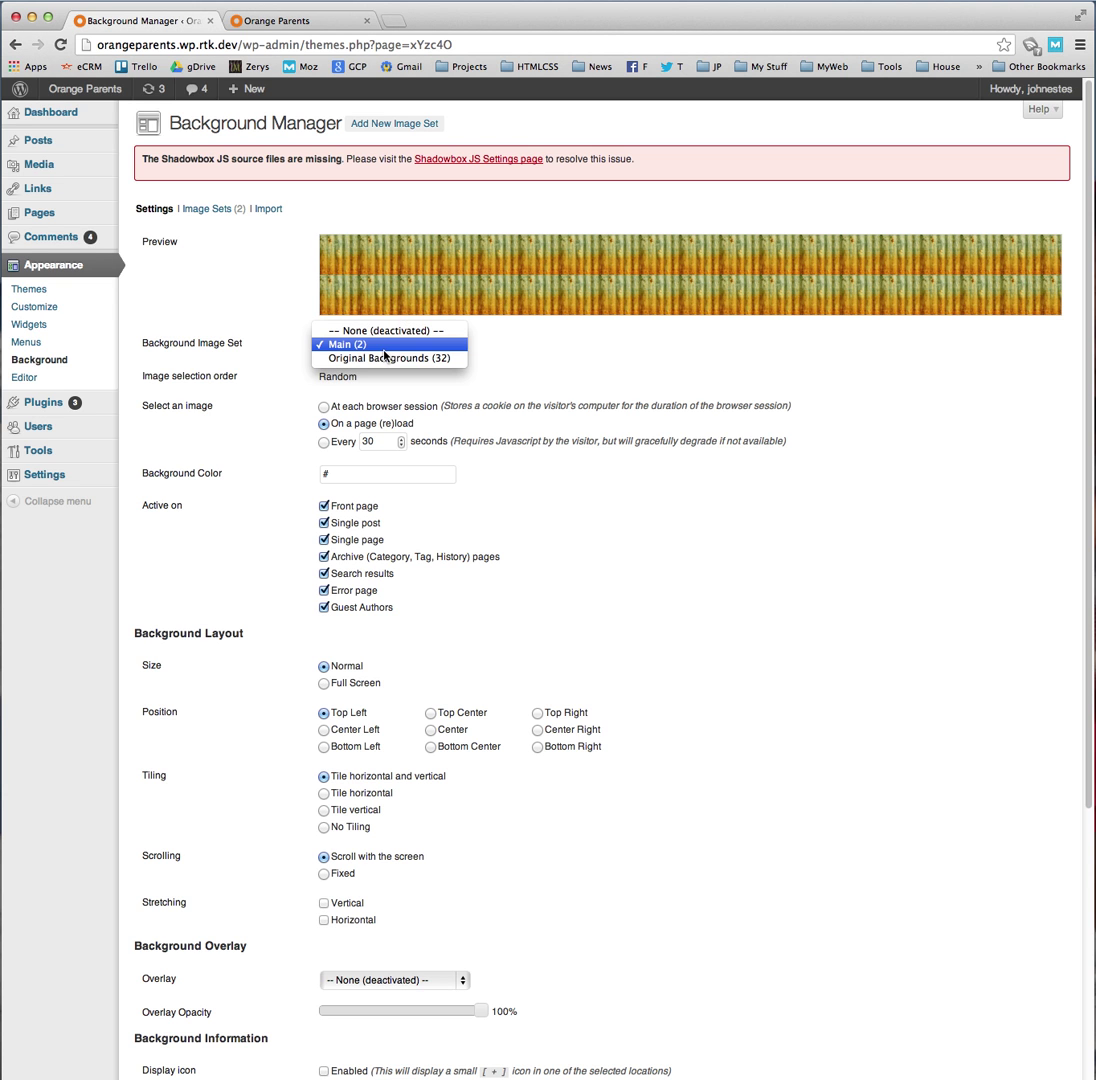
pyautogui.click(390, 350)
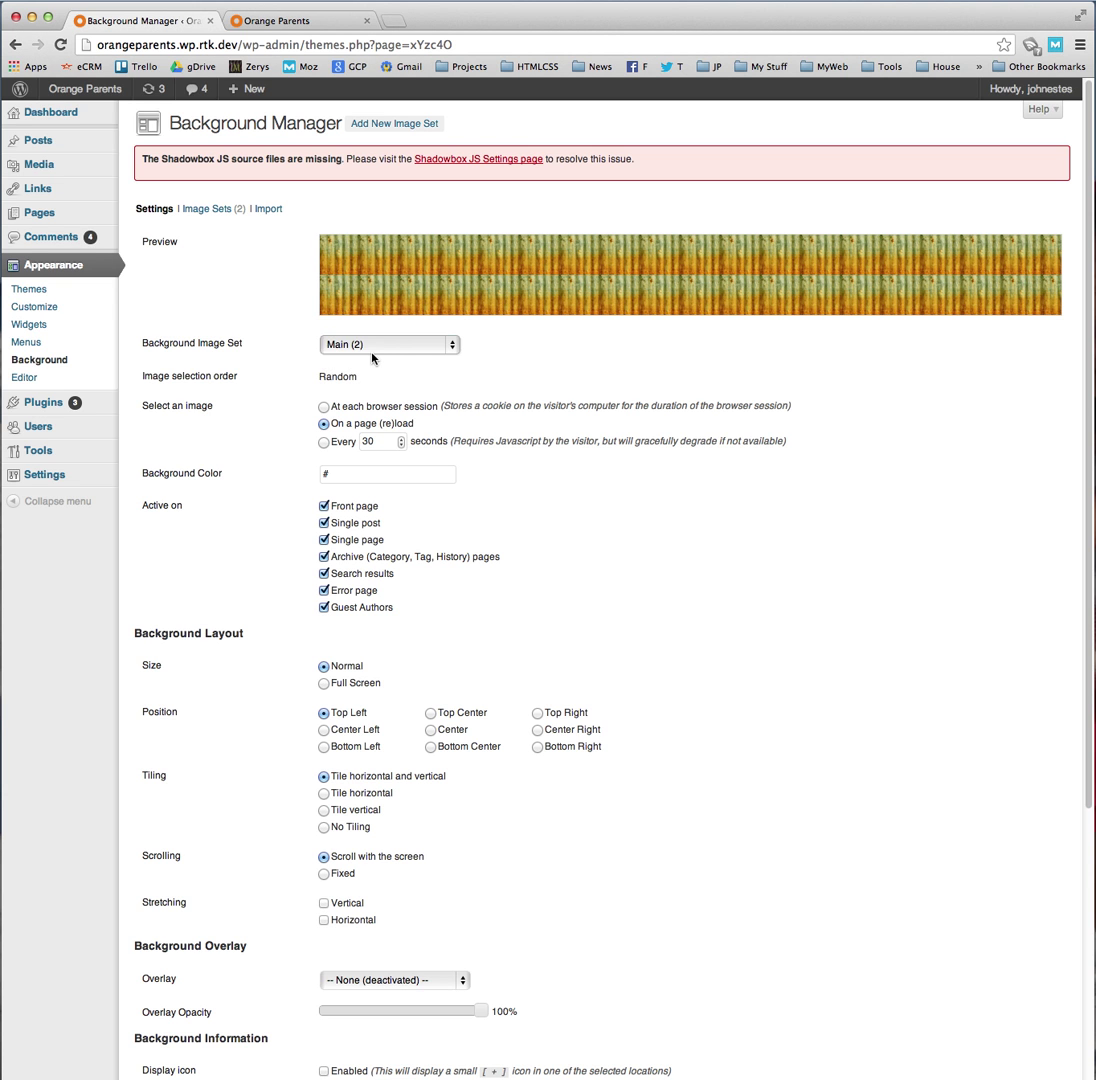
pyautogui.click(398, 349)
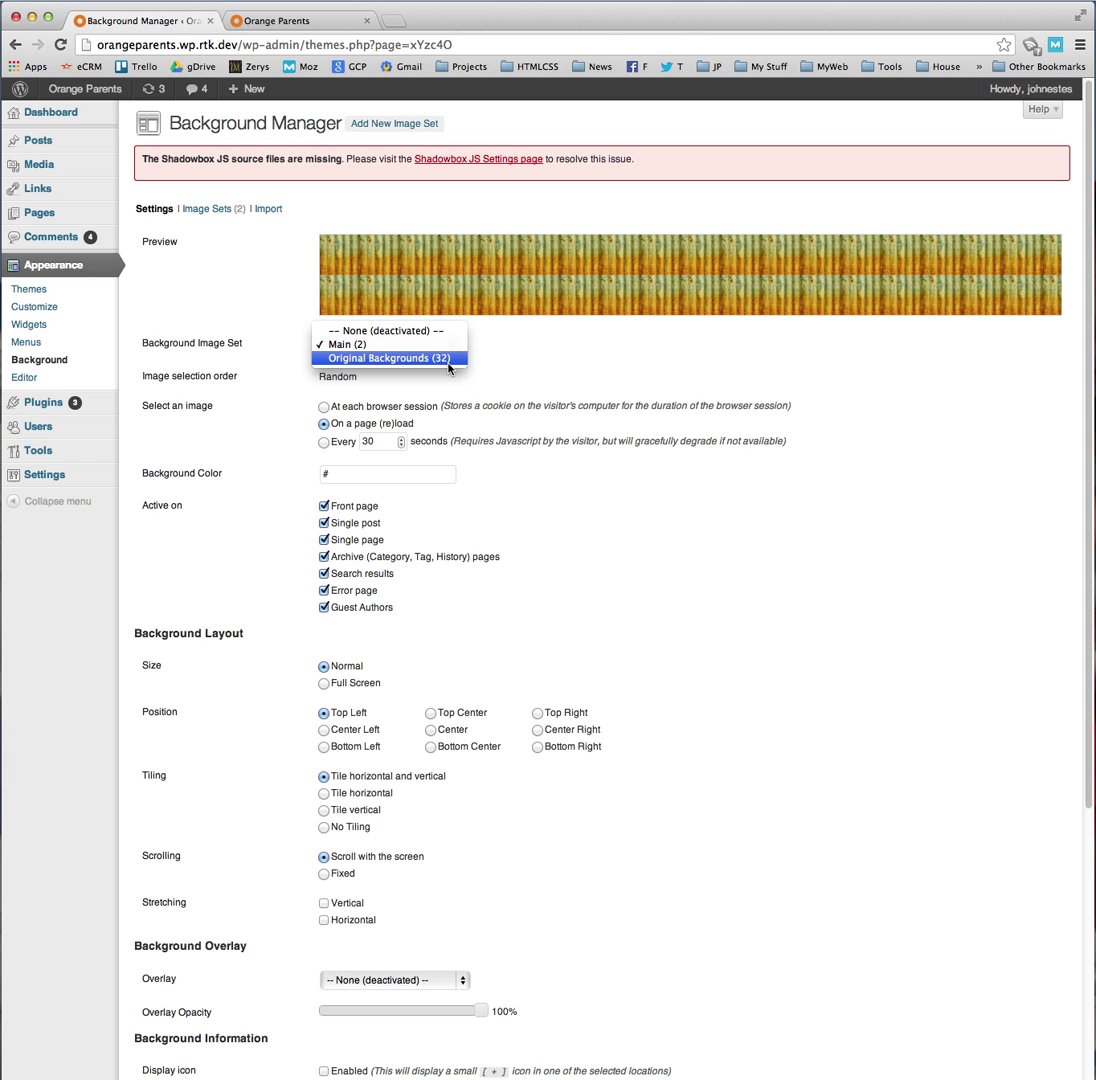
pyautogui.click(563, 384)
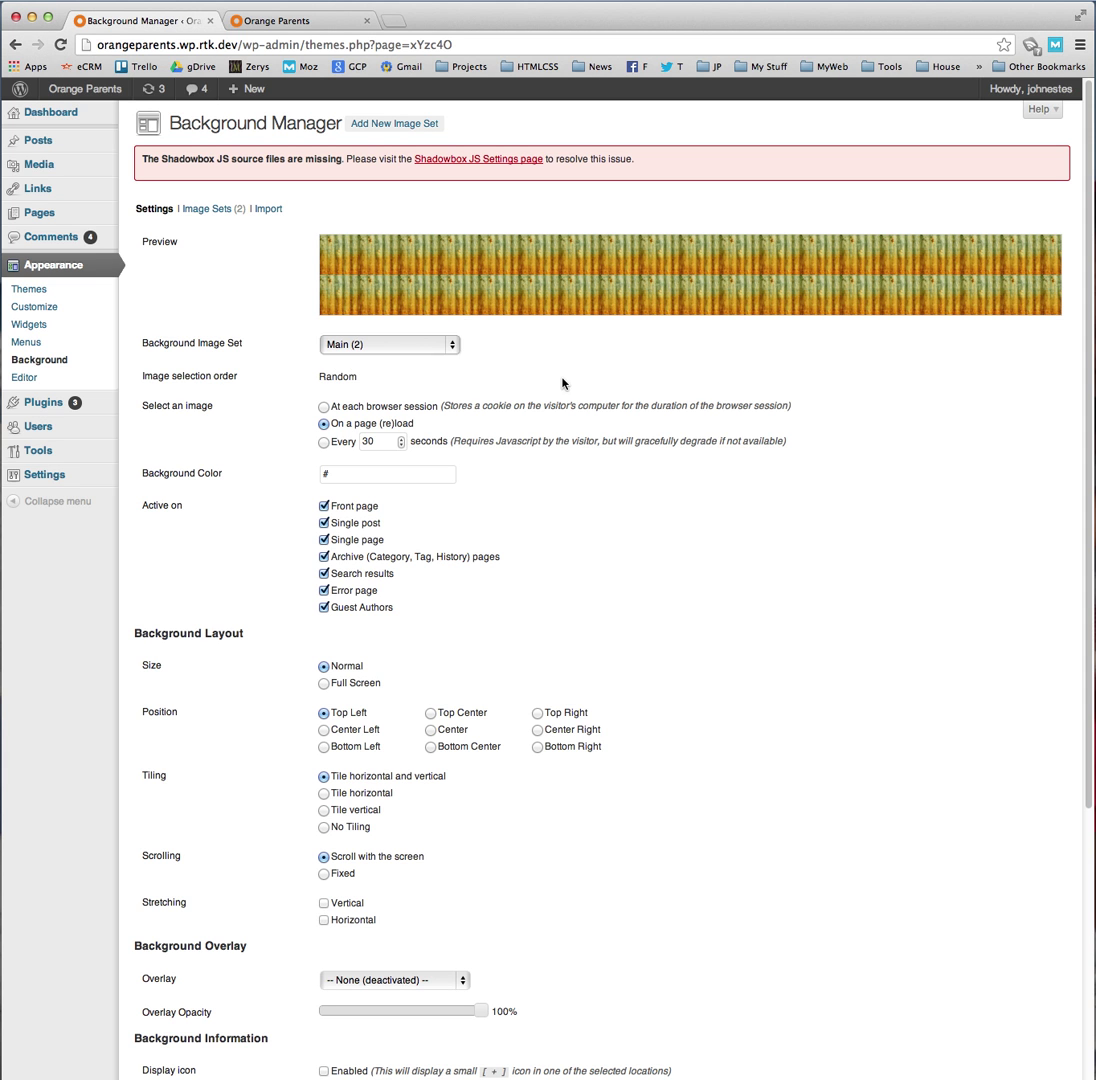
# Step: Open the Image Sets list and edit the Main - Active Background set
pyautogui.click(204, 209)
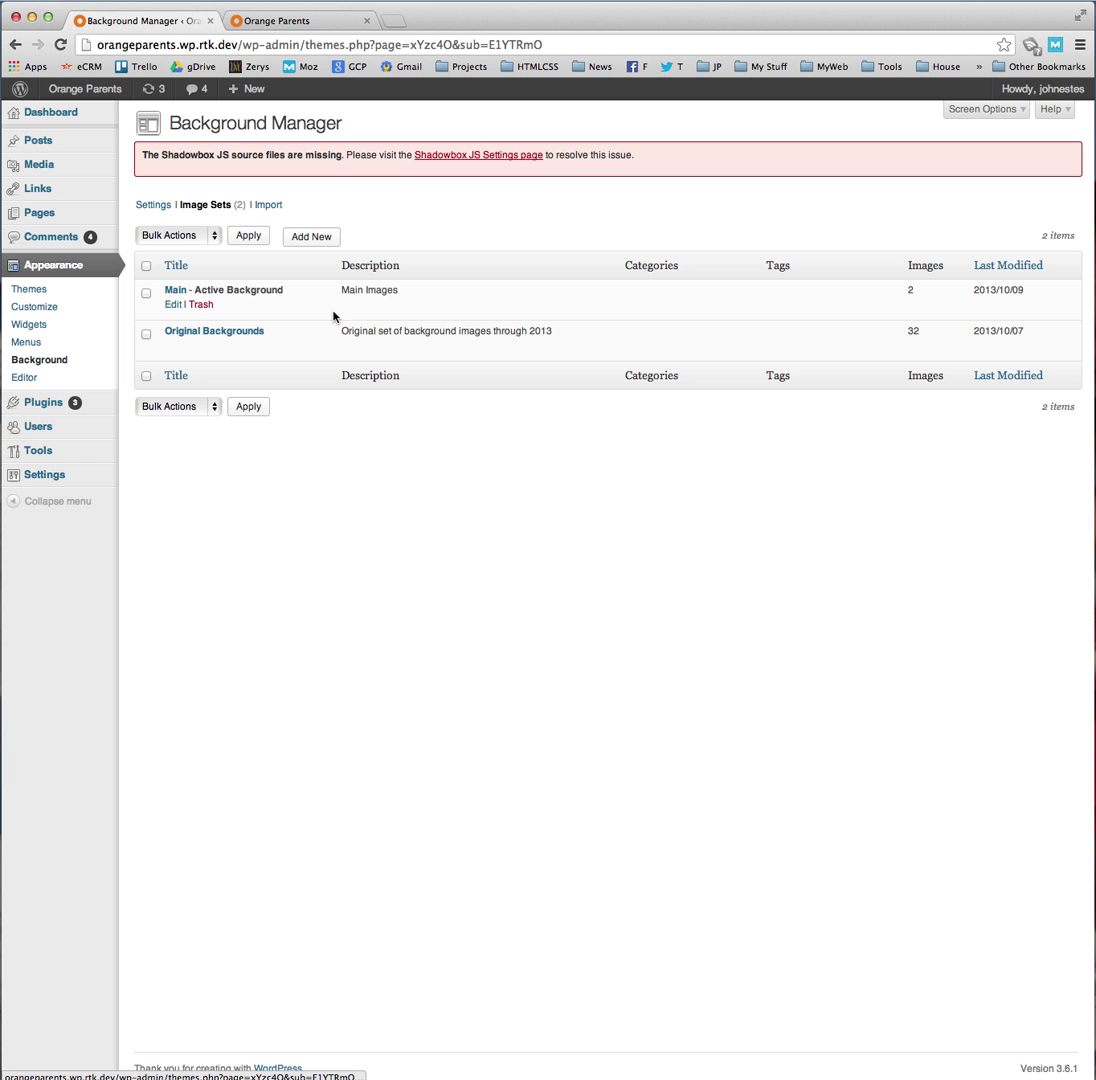
pyautogui.click(172, 306)
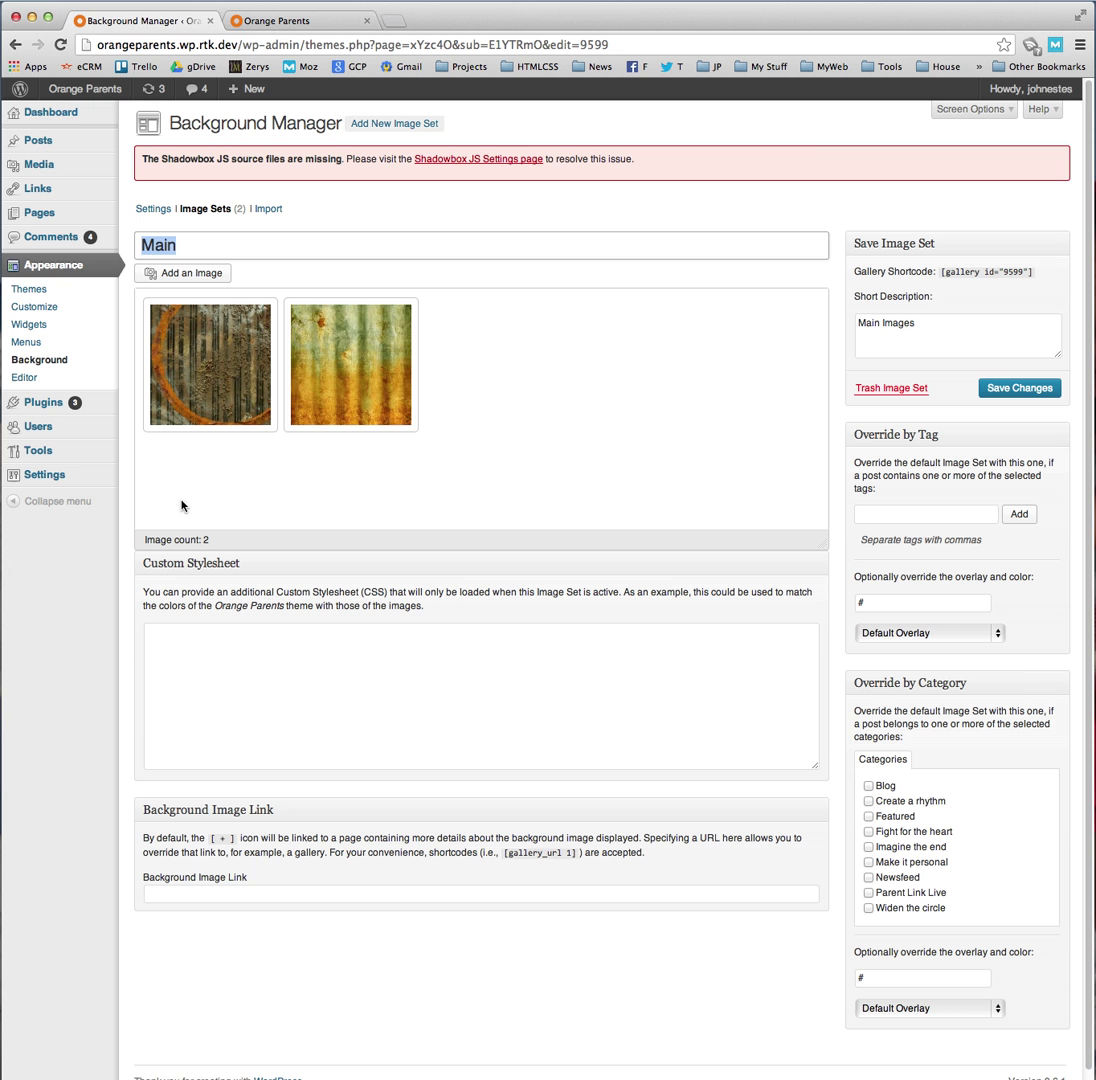
pyautogui.moveTo(357, 372)
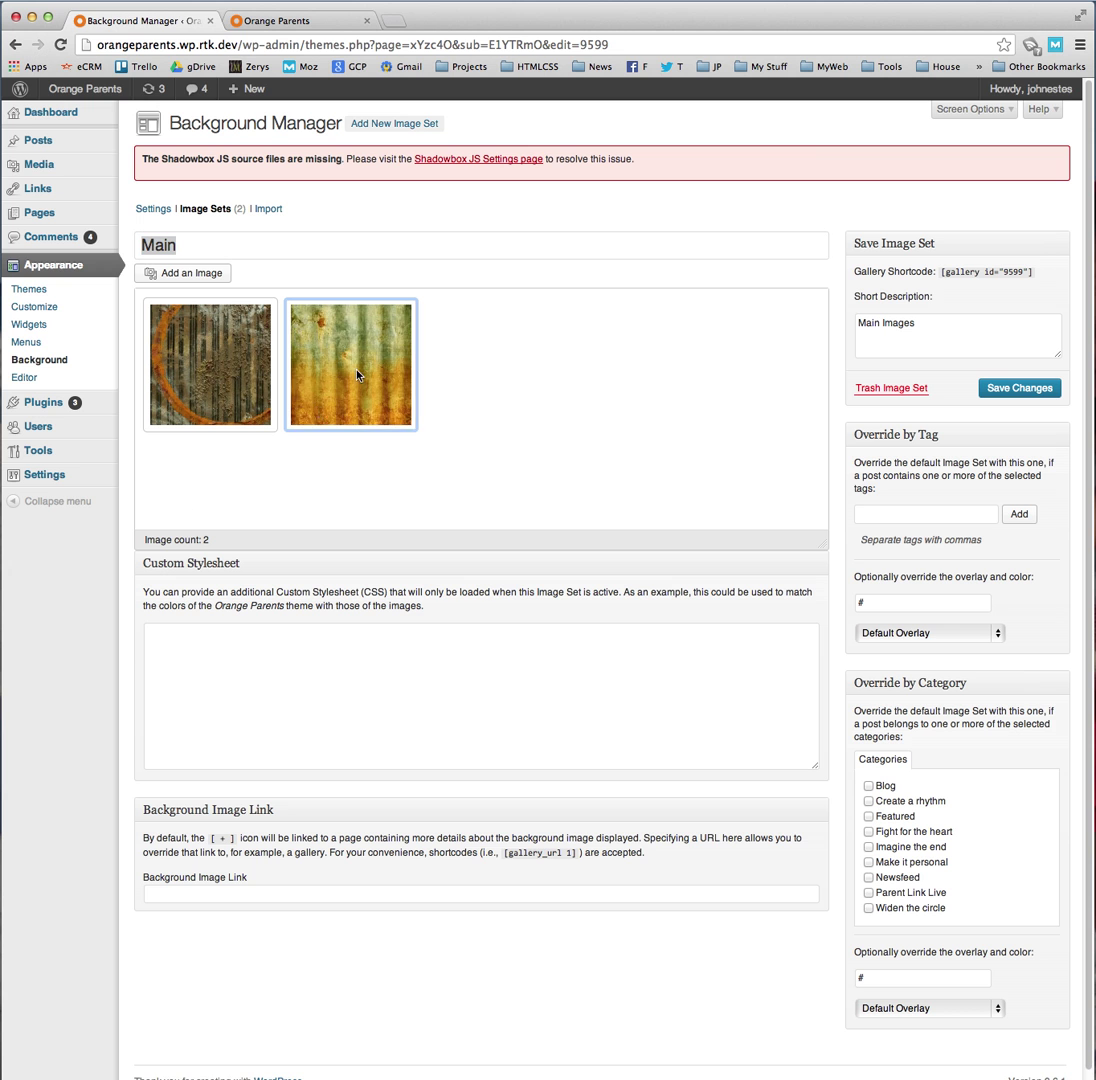
# Step: Copy the fireworks image RJ1_5201-494x617 from the Media Library into the Main set
pyautogui.click(166, 273)
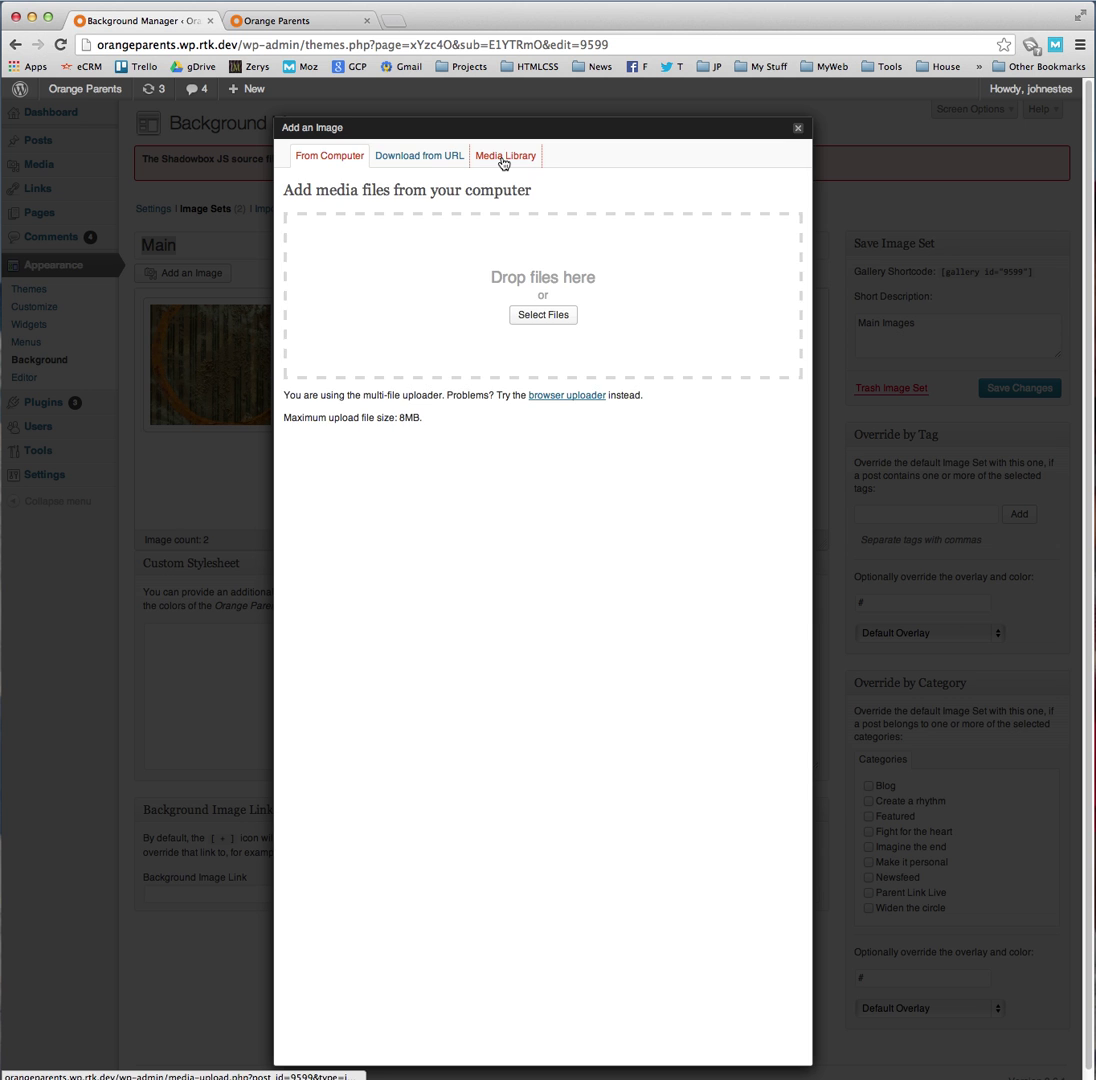
pyautogui.click(503, 159)
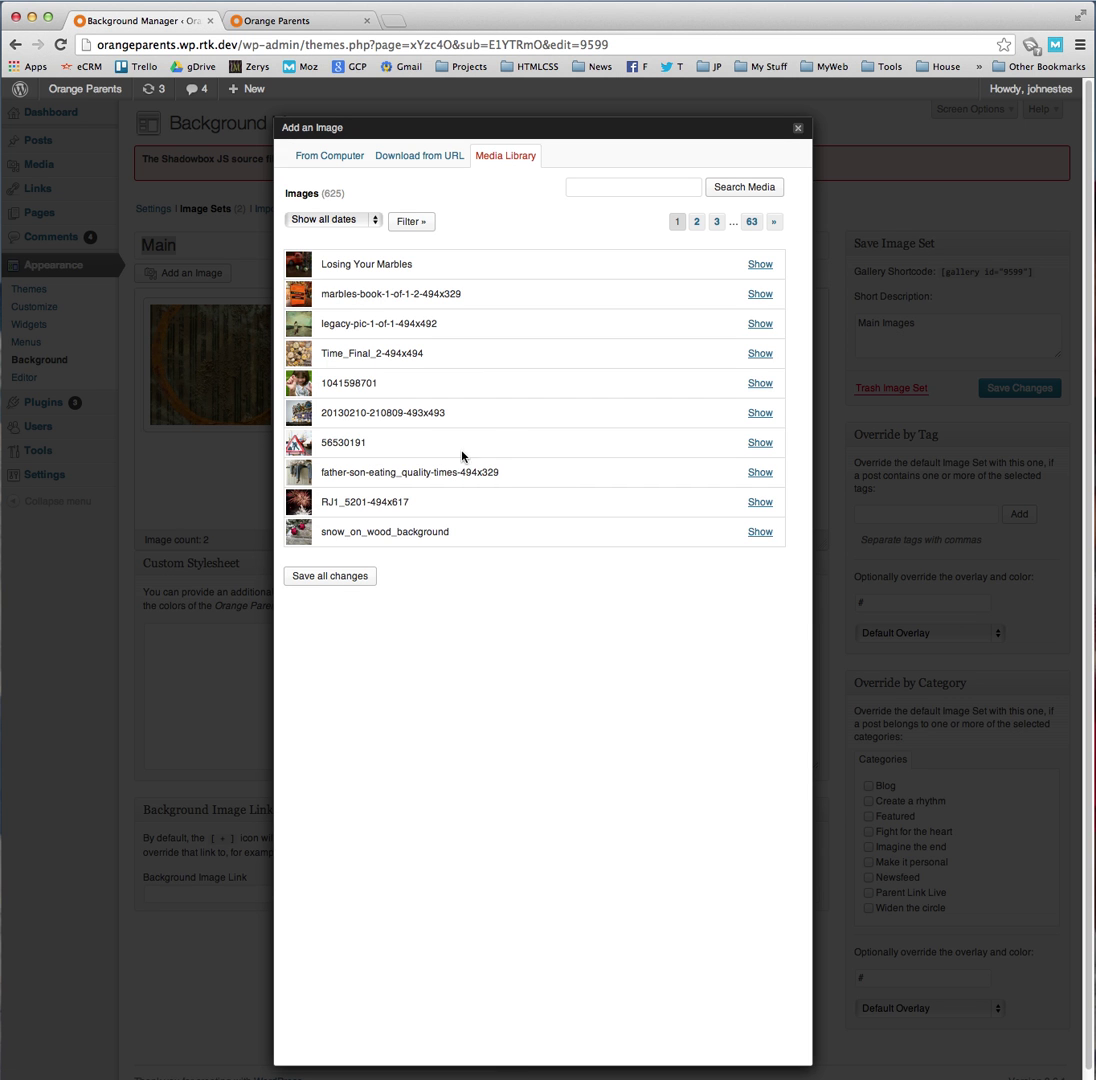
pyautogui.scroll(-1, 370, 515)
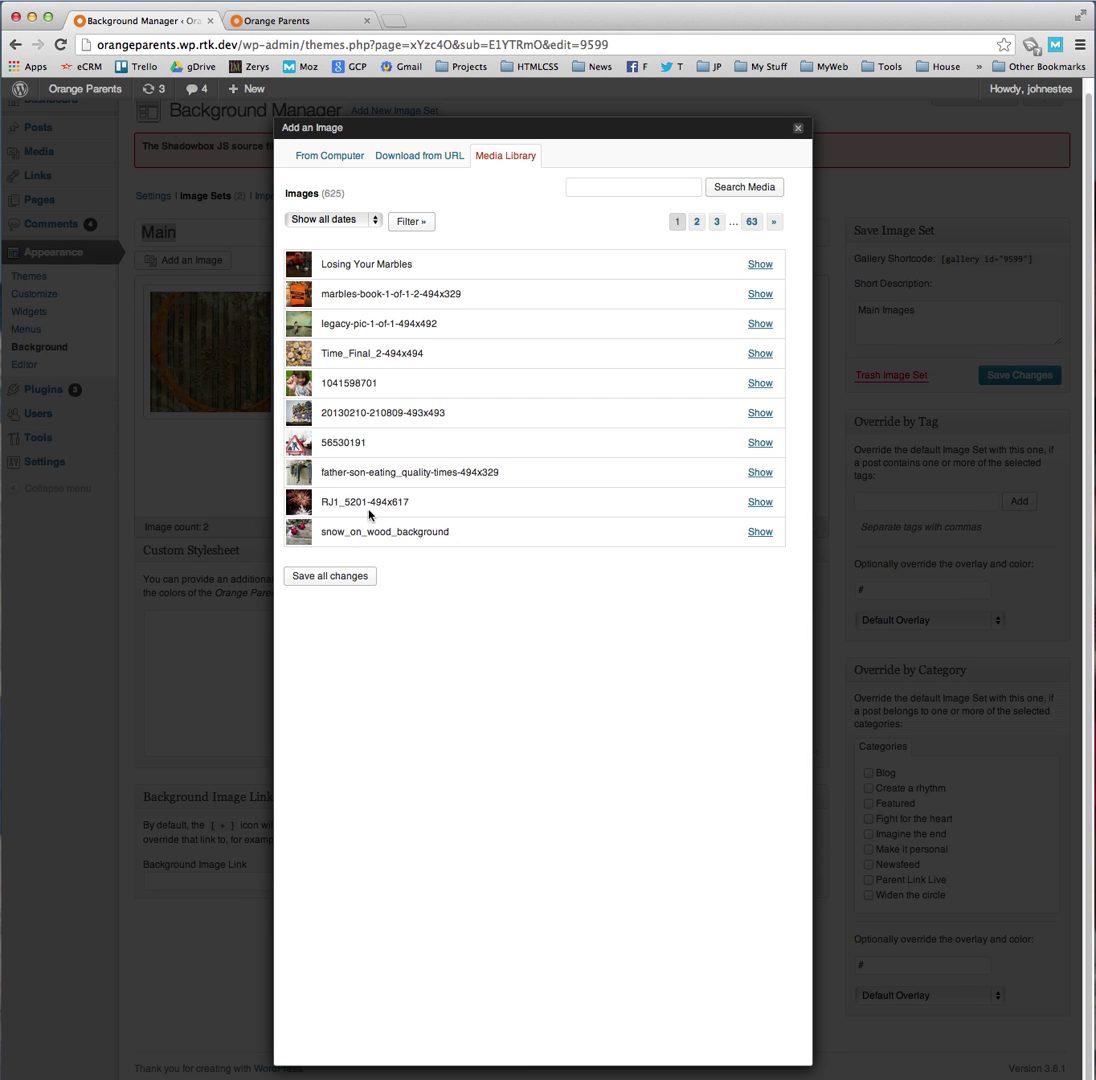
pyautogui.click(757, 504)
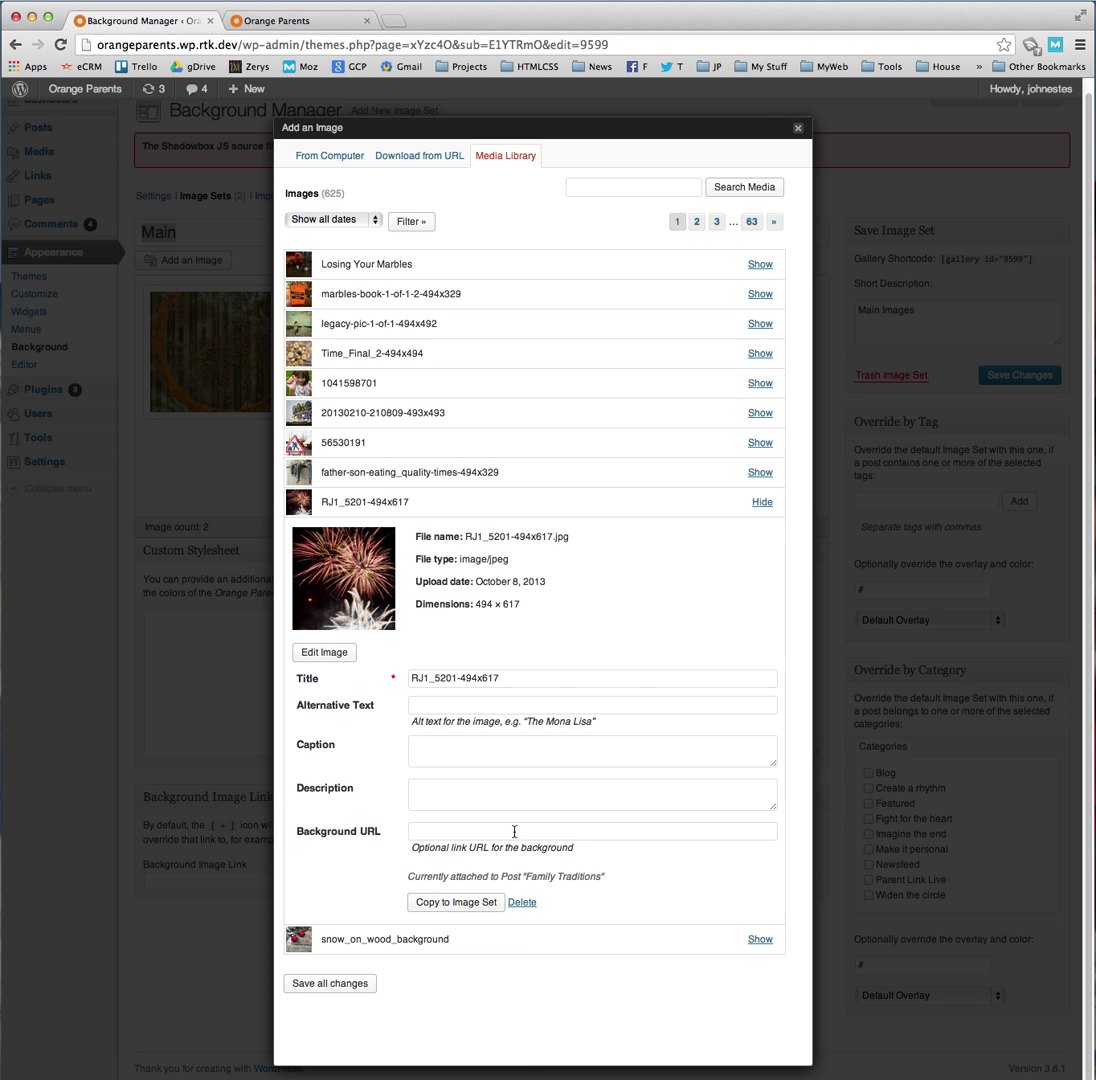
pyautogui.click(444, 906)
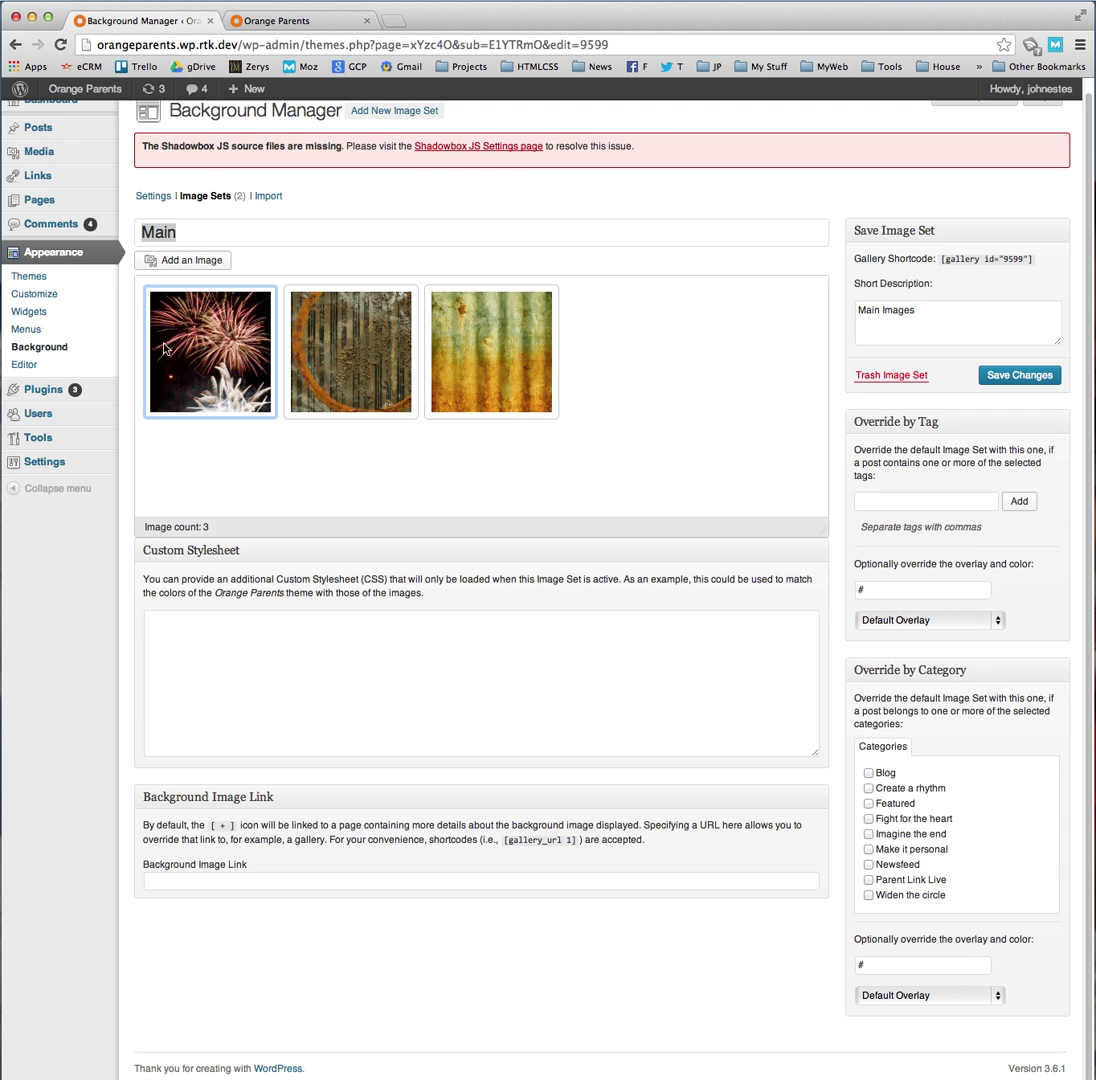
pyautogui.doubleClick(178, 231)
pyautogui.click(252, 231)
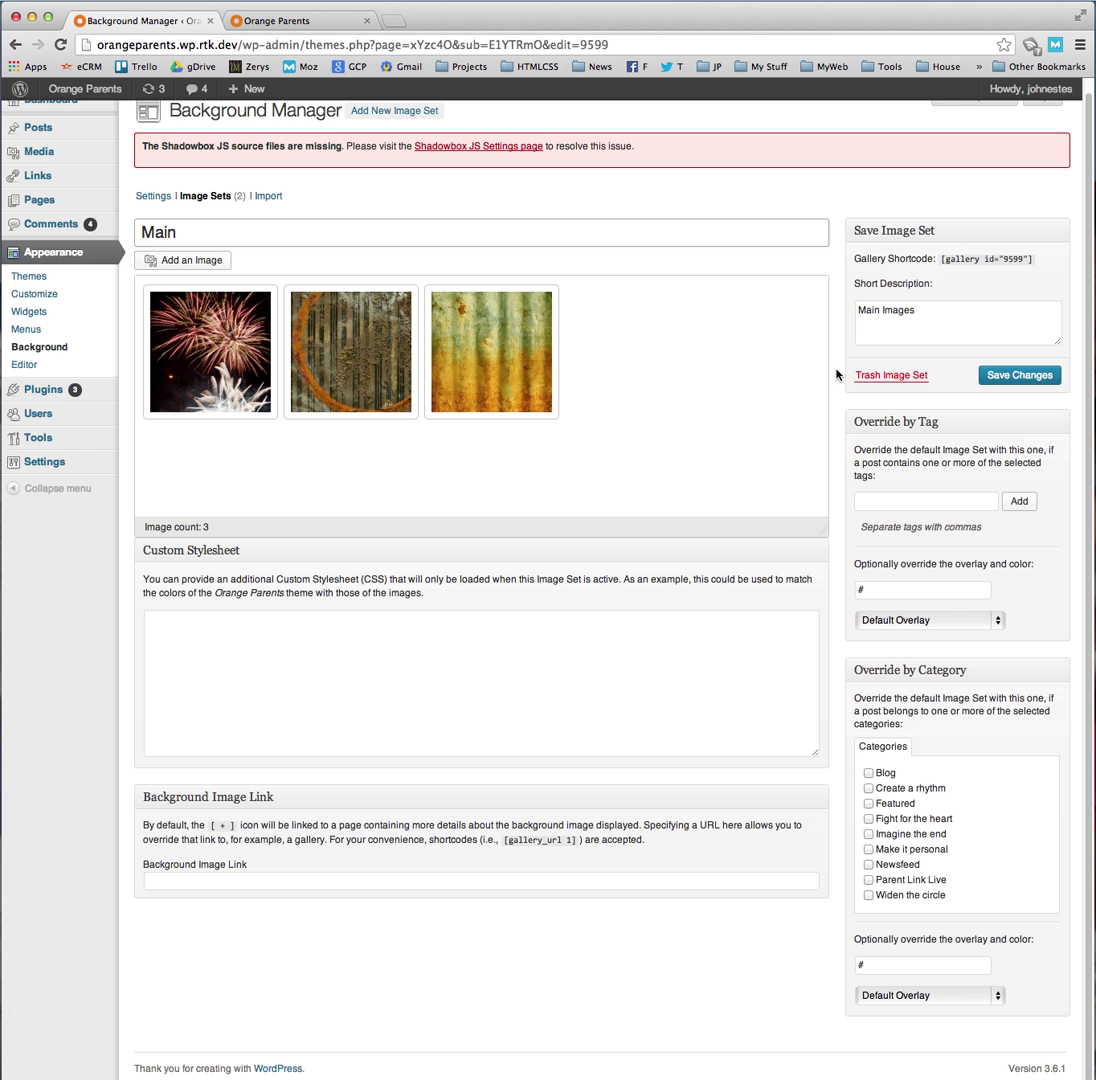
# Step: Save the Main set and confirm the Background Image Set dropdown shows Main (3)
pyautogui.click(1022, 376)
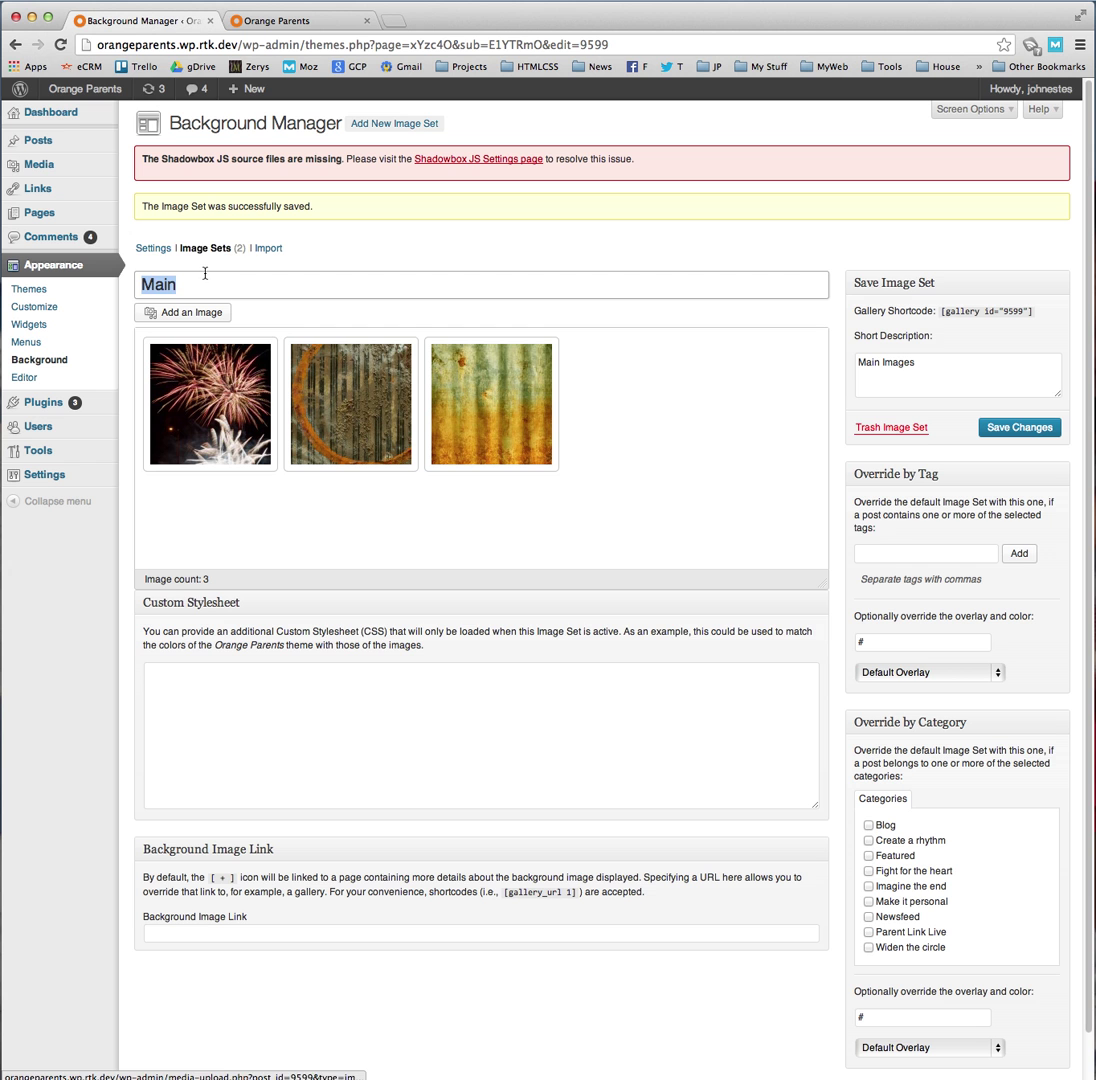
pyautogui.click(158, 248)
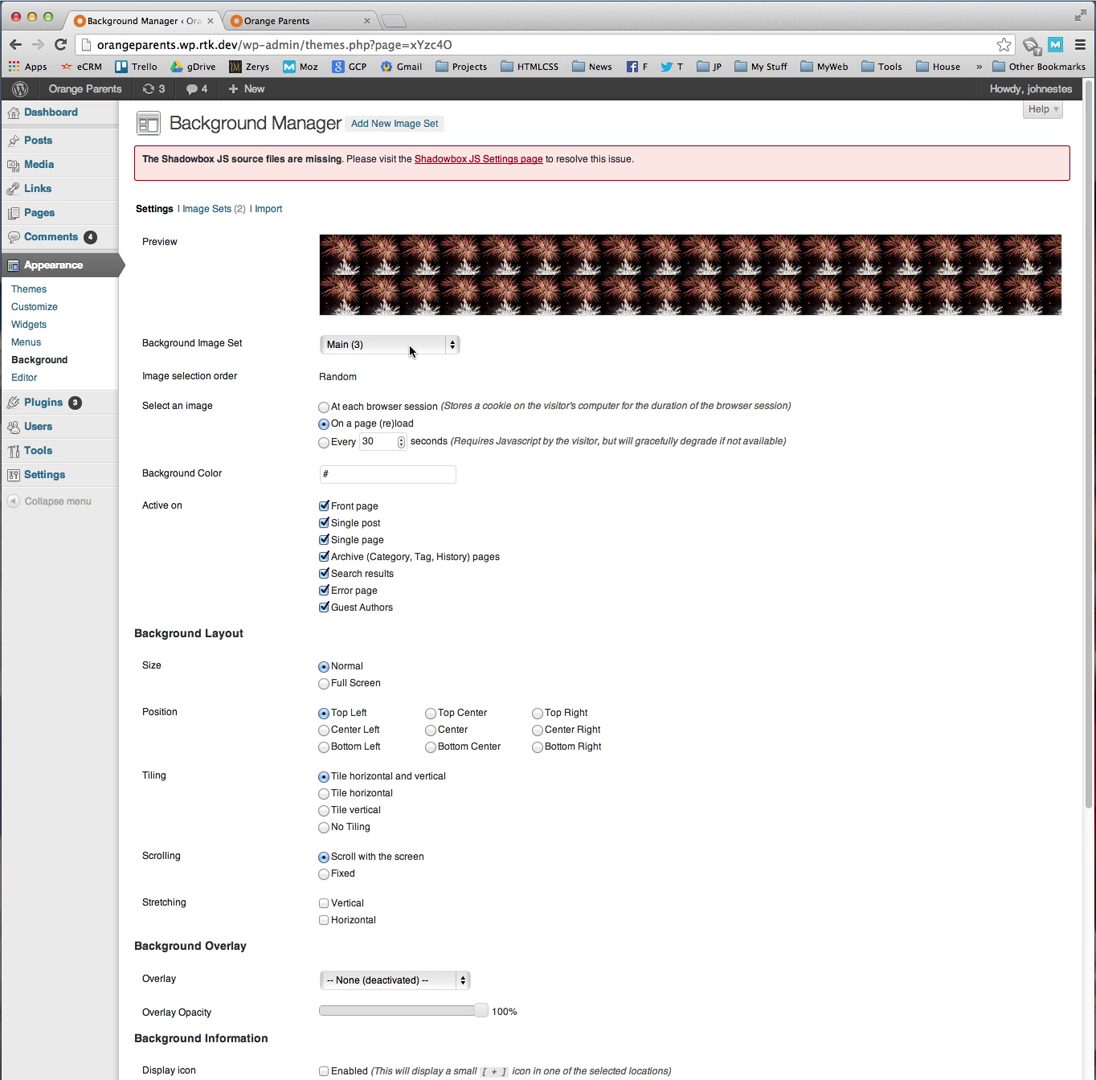
pyautogui.click(410, 345)
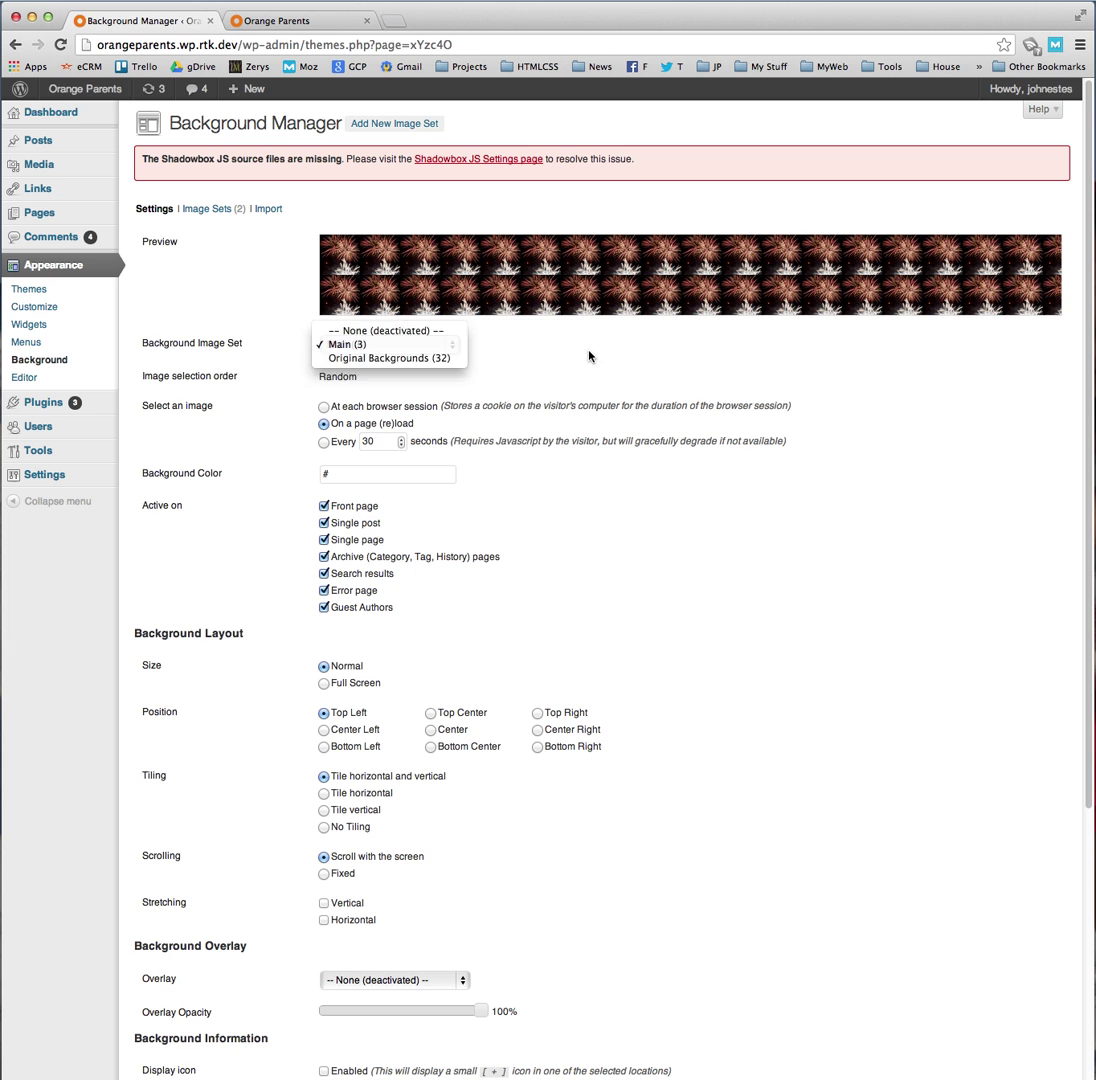
pyautogui.click(560, 335)
pyautogui.click(213, 208)
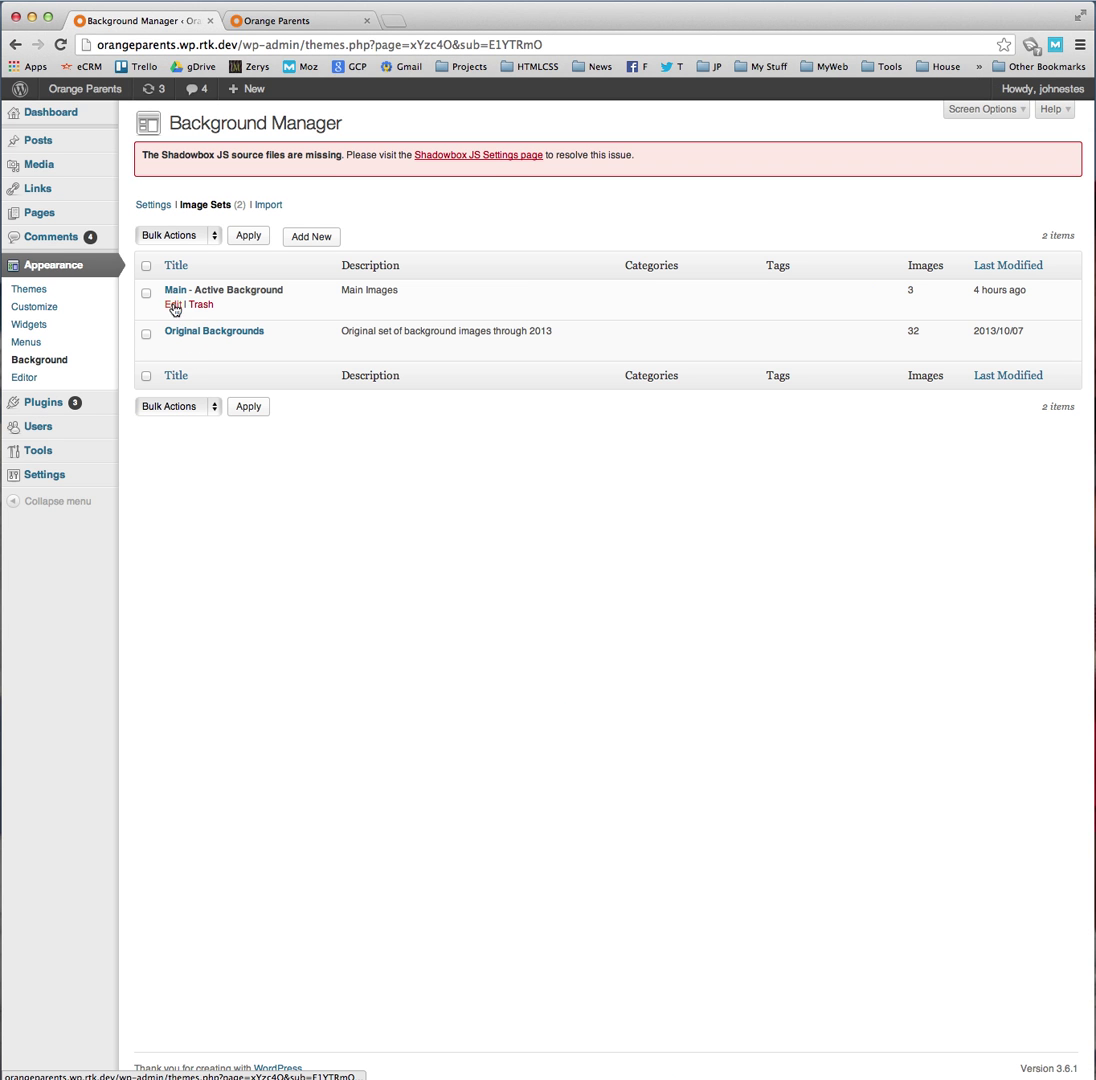
# Step: Reopen the Main set's Add an Image dialog, then cancel the file upload and close it
pyautogui.click(174, 305)
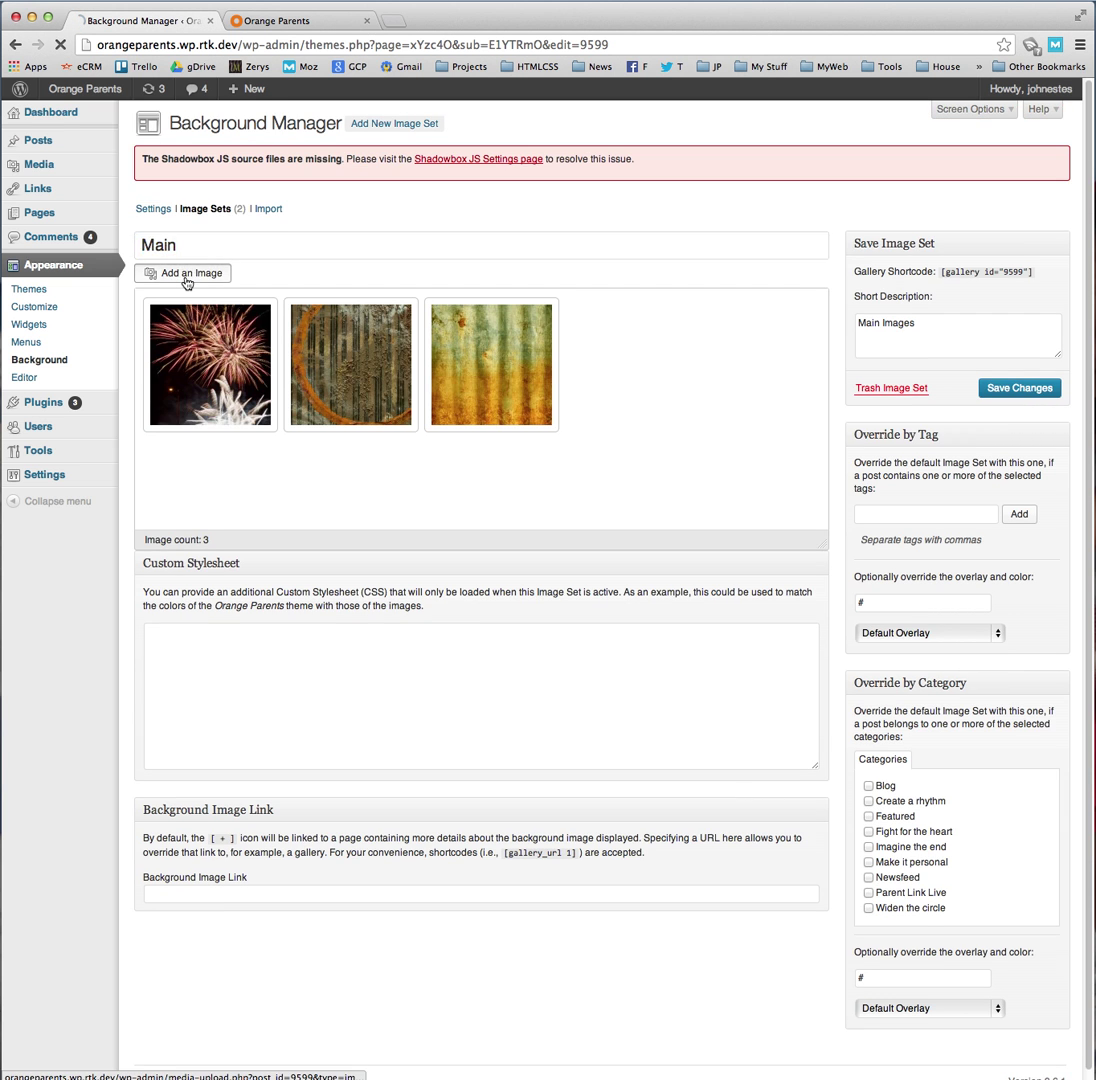
pyautogui.click(185, 277)
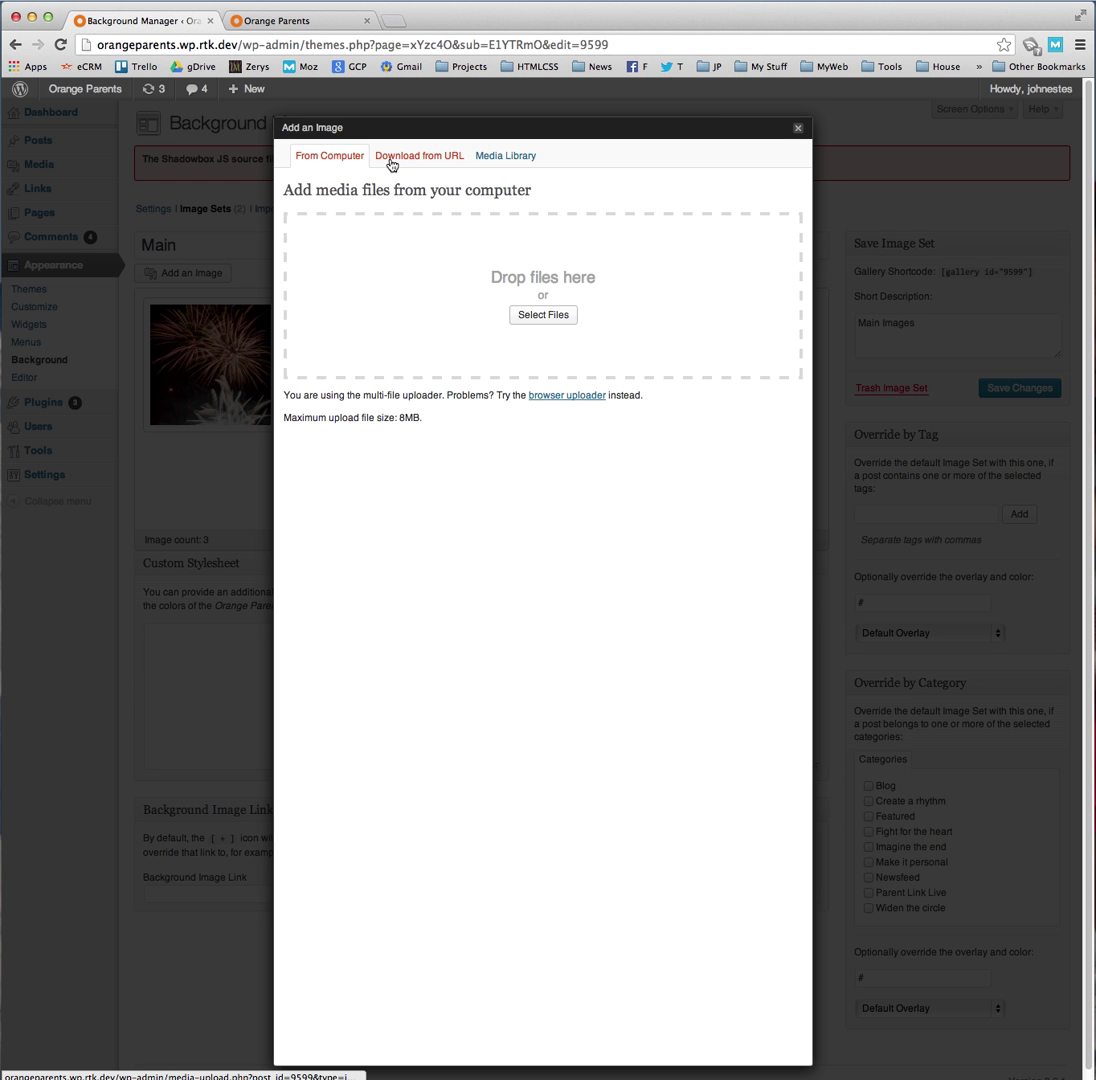
pyautogui.click(533, 157)
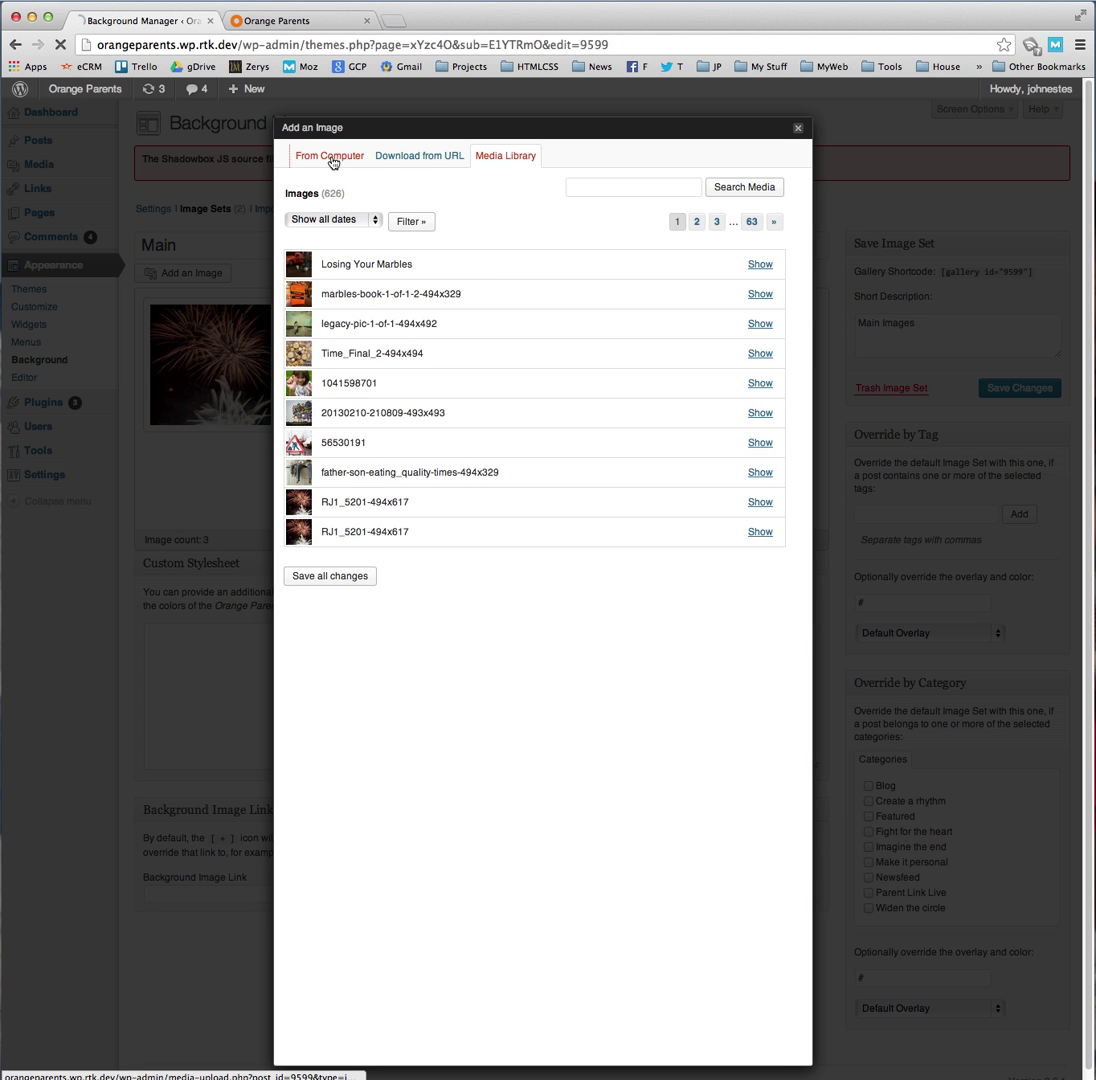
pyautogui.click(330, 157)
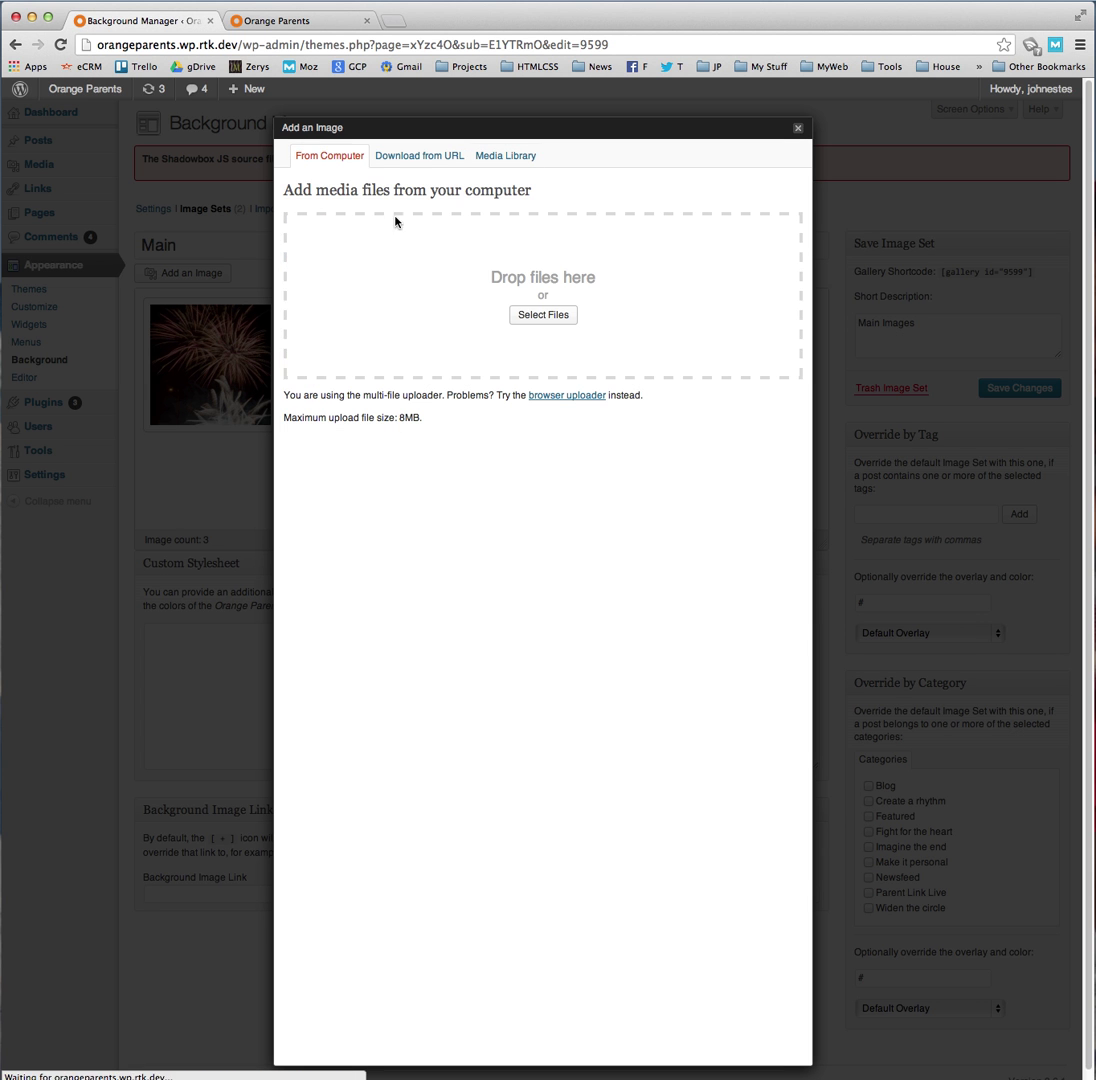
pyautogui.click(543, 315)
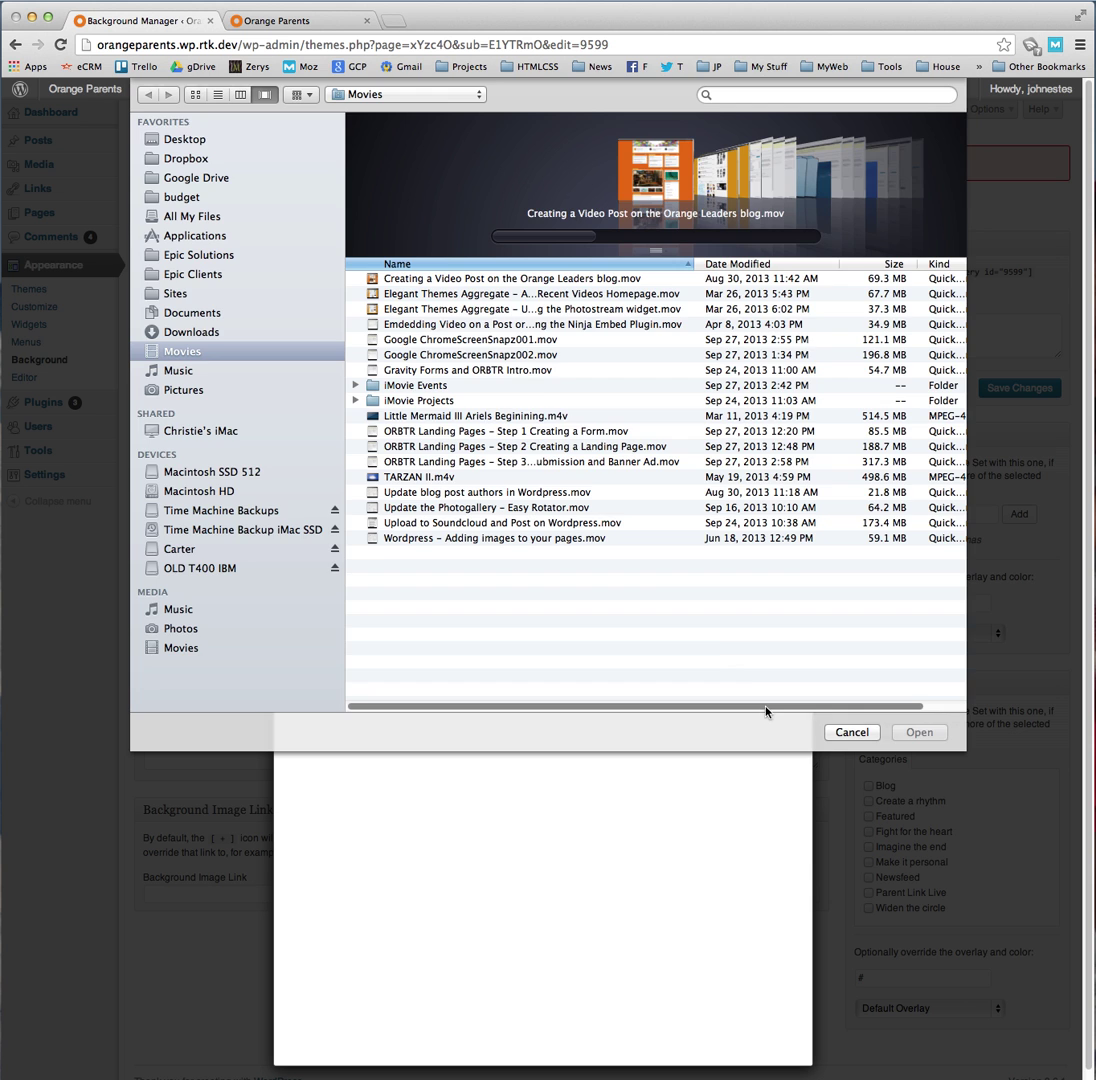
pyautogui.press('Escape')
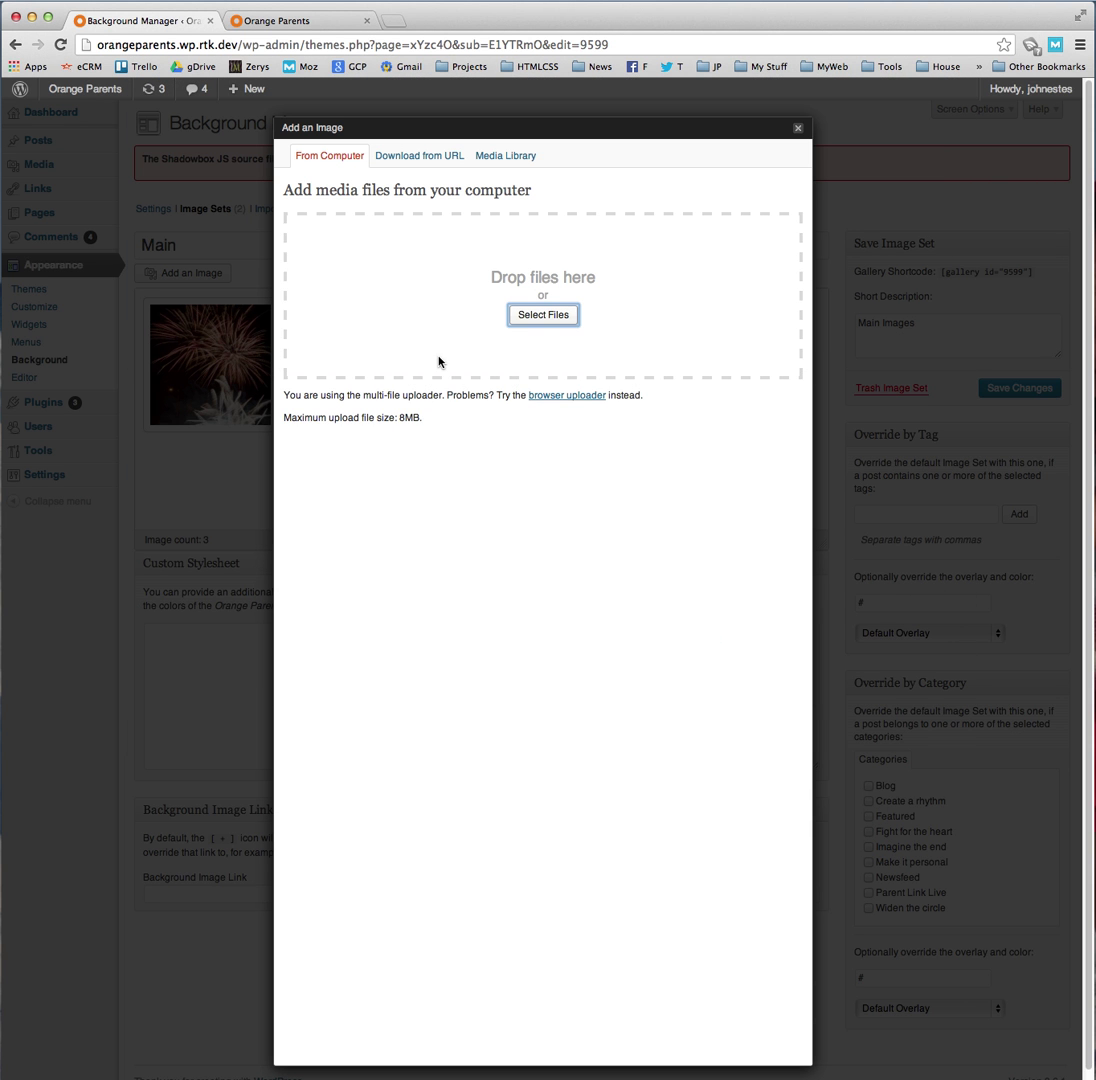
pyautogui.click(798, 128)
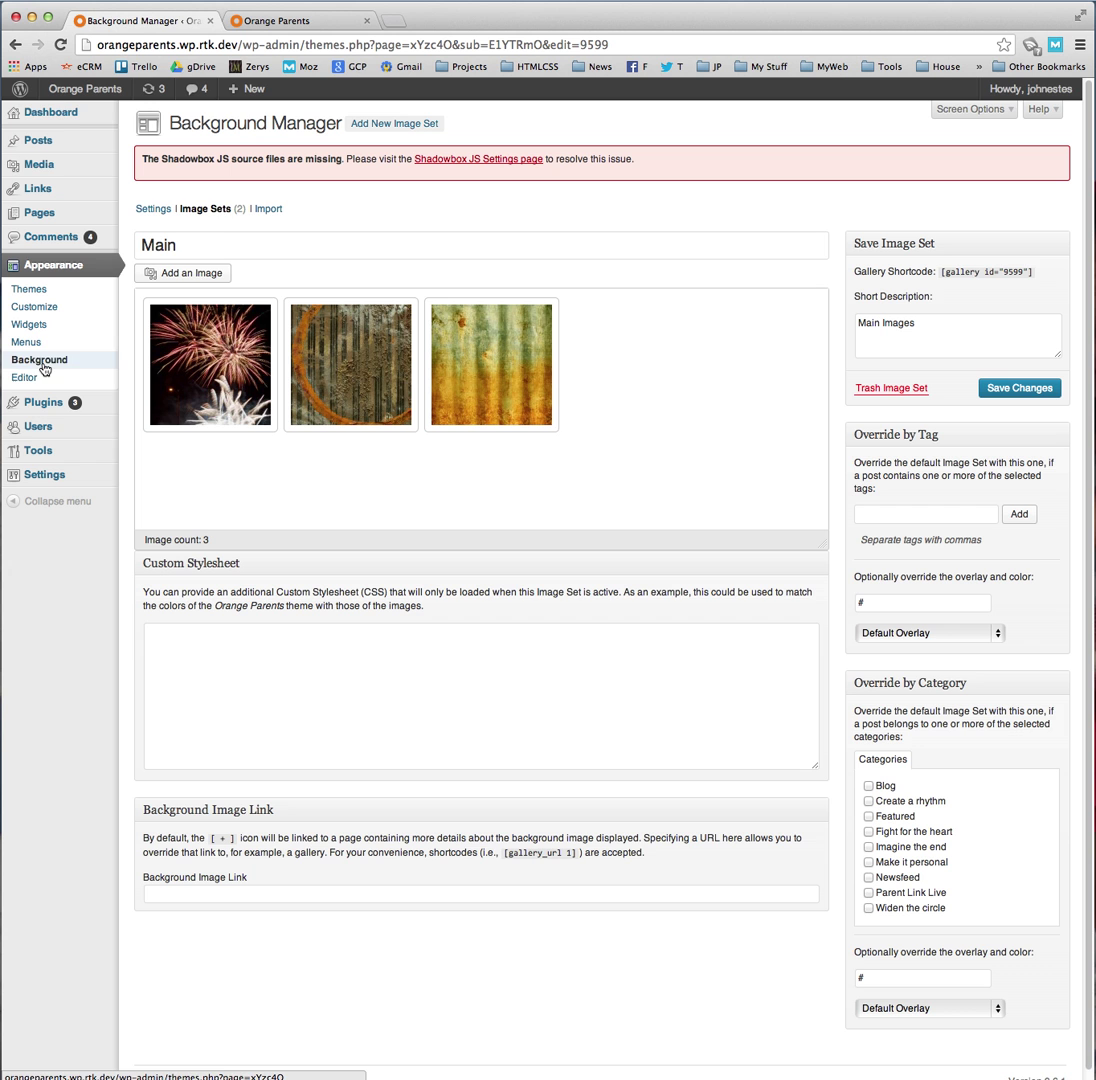
# Step: Return to the Background Manager settings, which list Main (3) as the image set
pyautogui.click(153, 209)
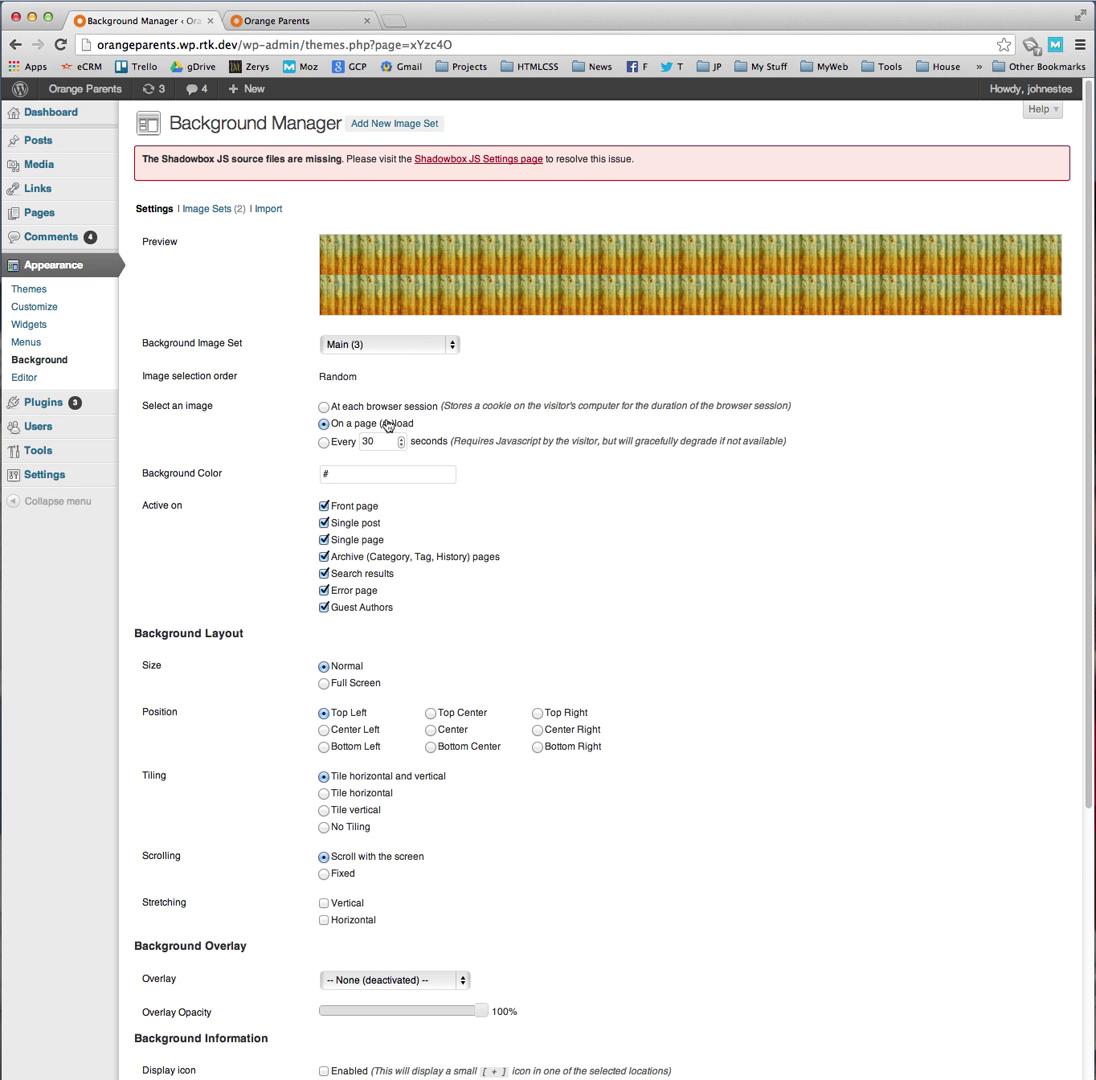
# Step: View the live site's Downloads page, then return to the Background Manager tab
pyautogui.click(277, 22)
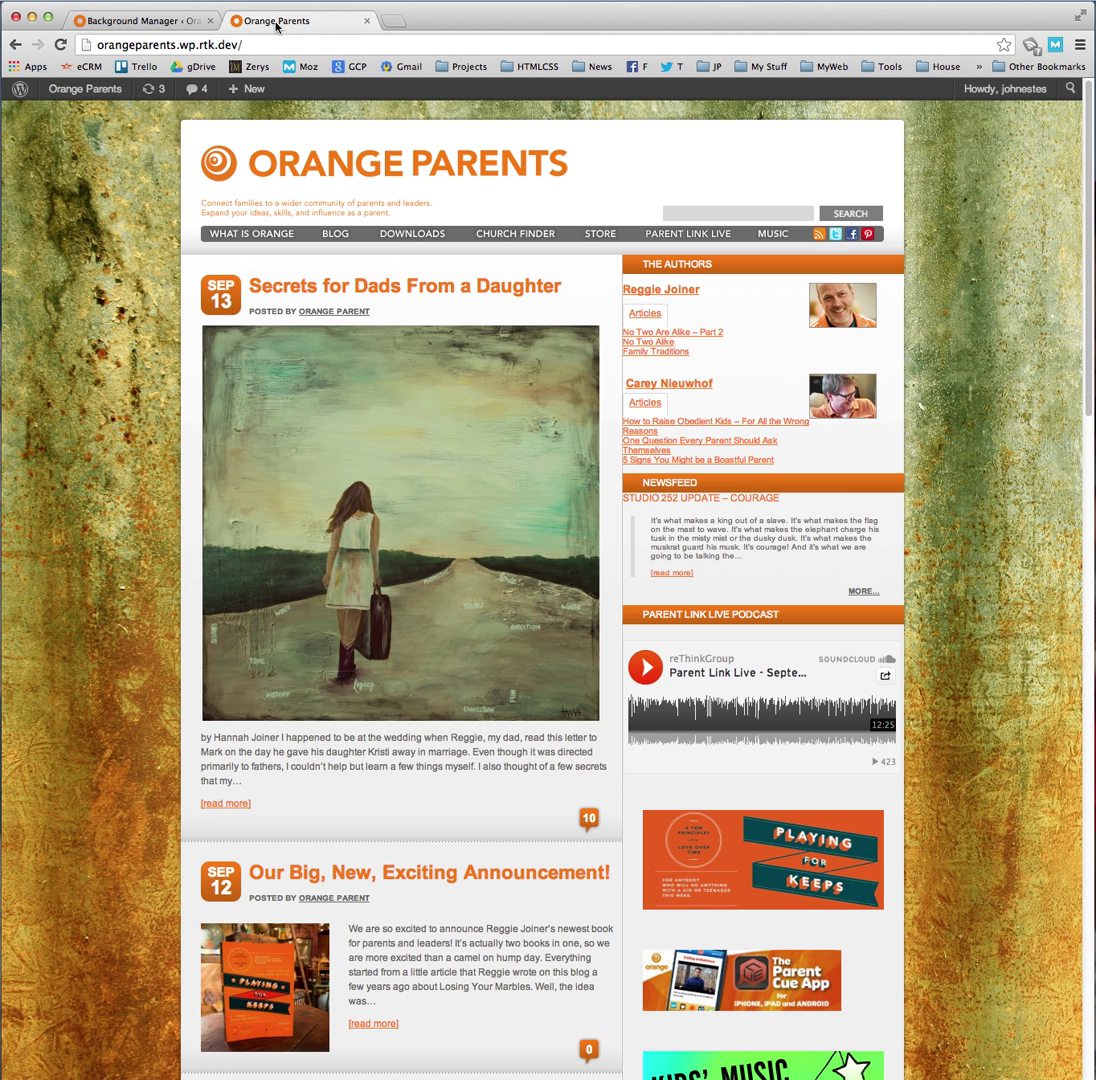
pyautogui.click(424, 236)
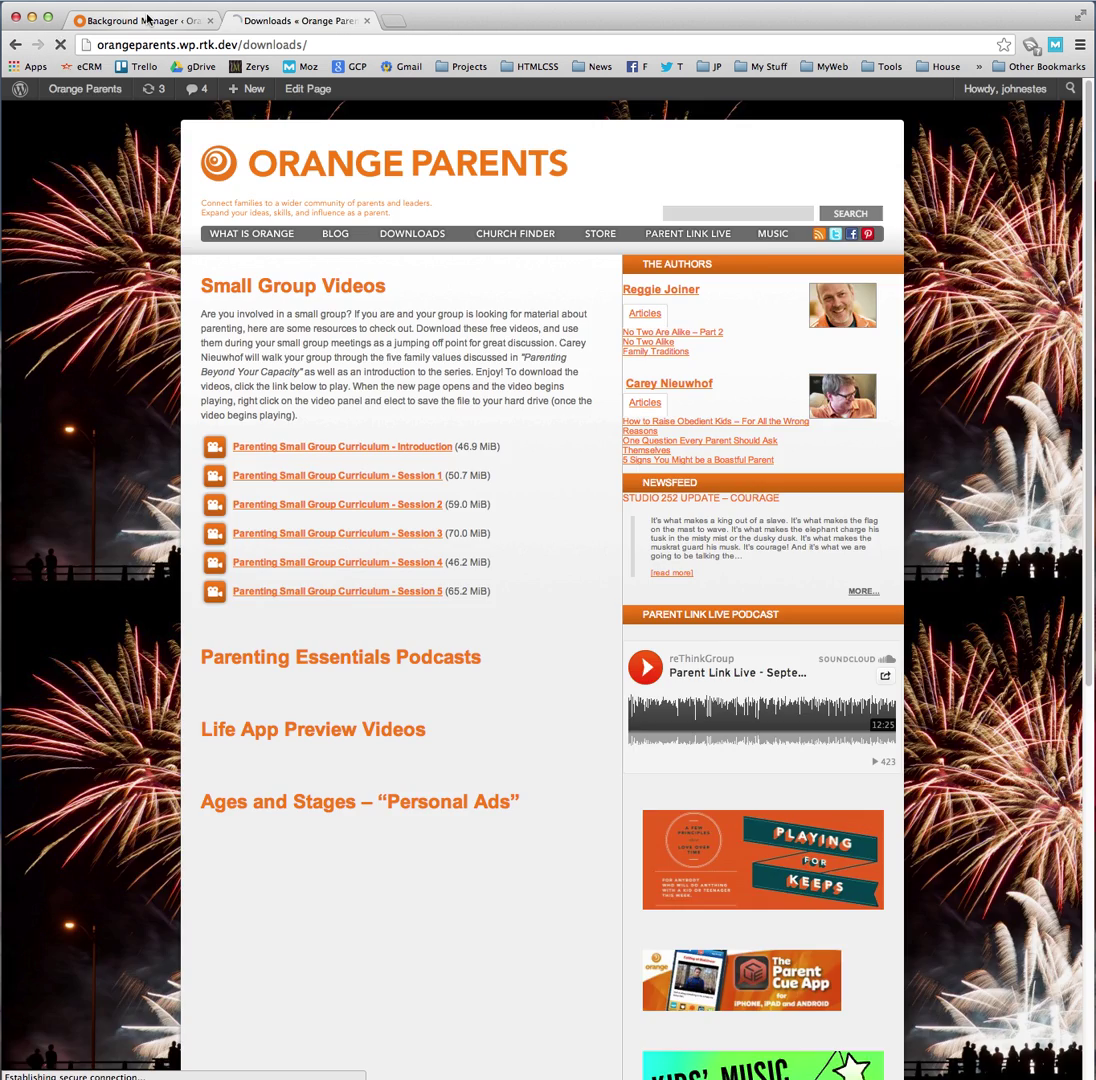
pyautogui.click(140, 20)
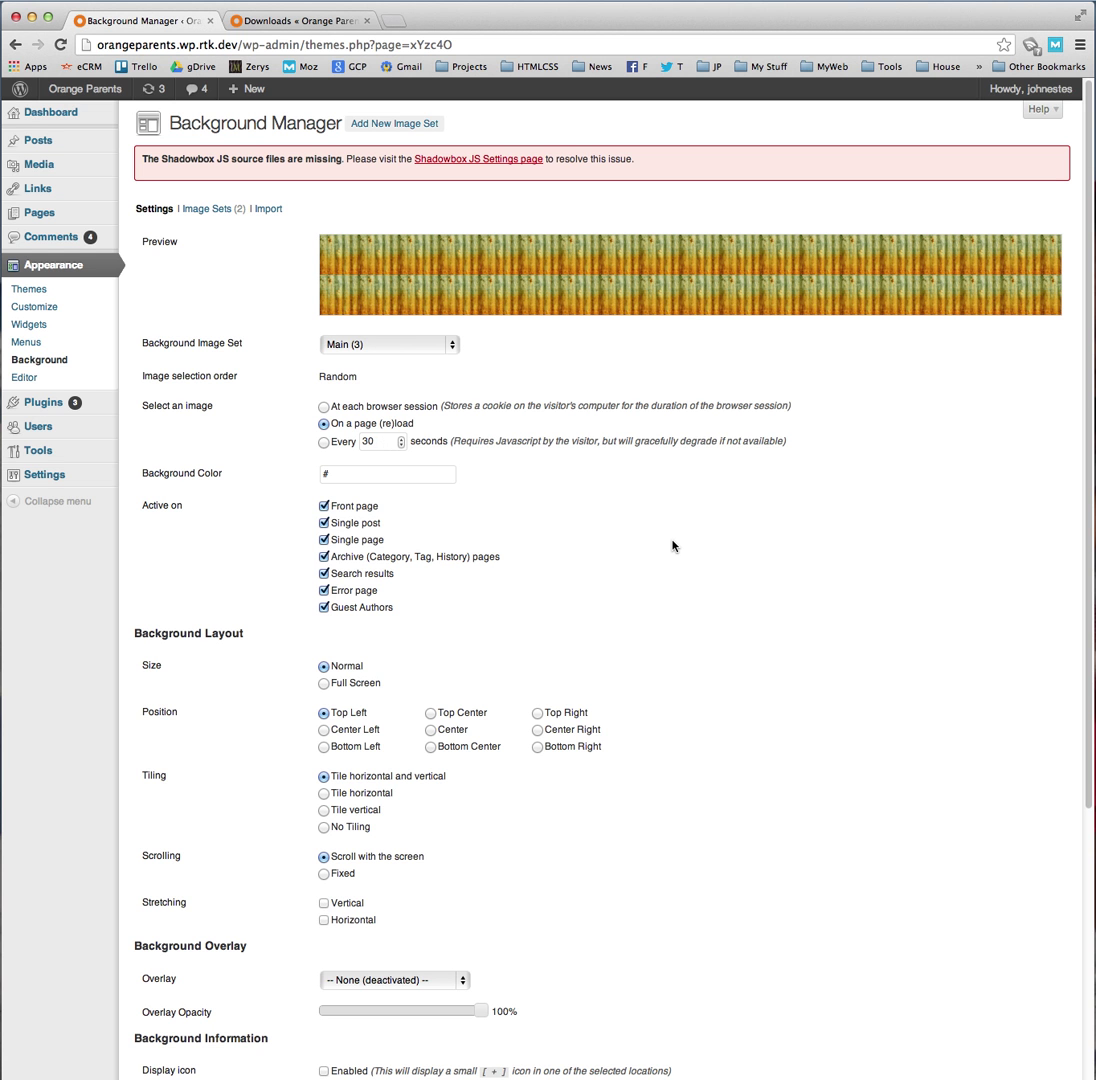
pyautogui.scroll(-3, 724, 744)
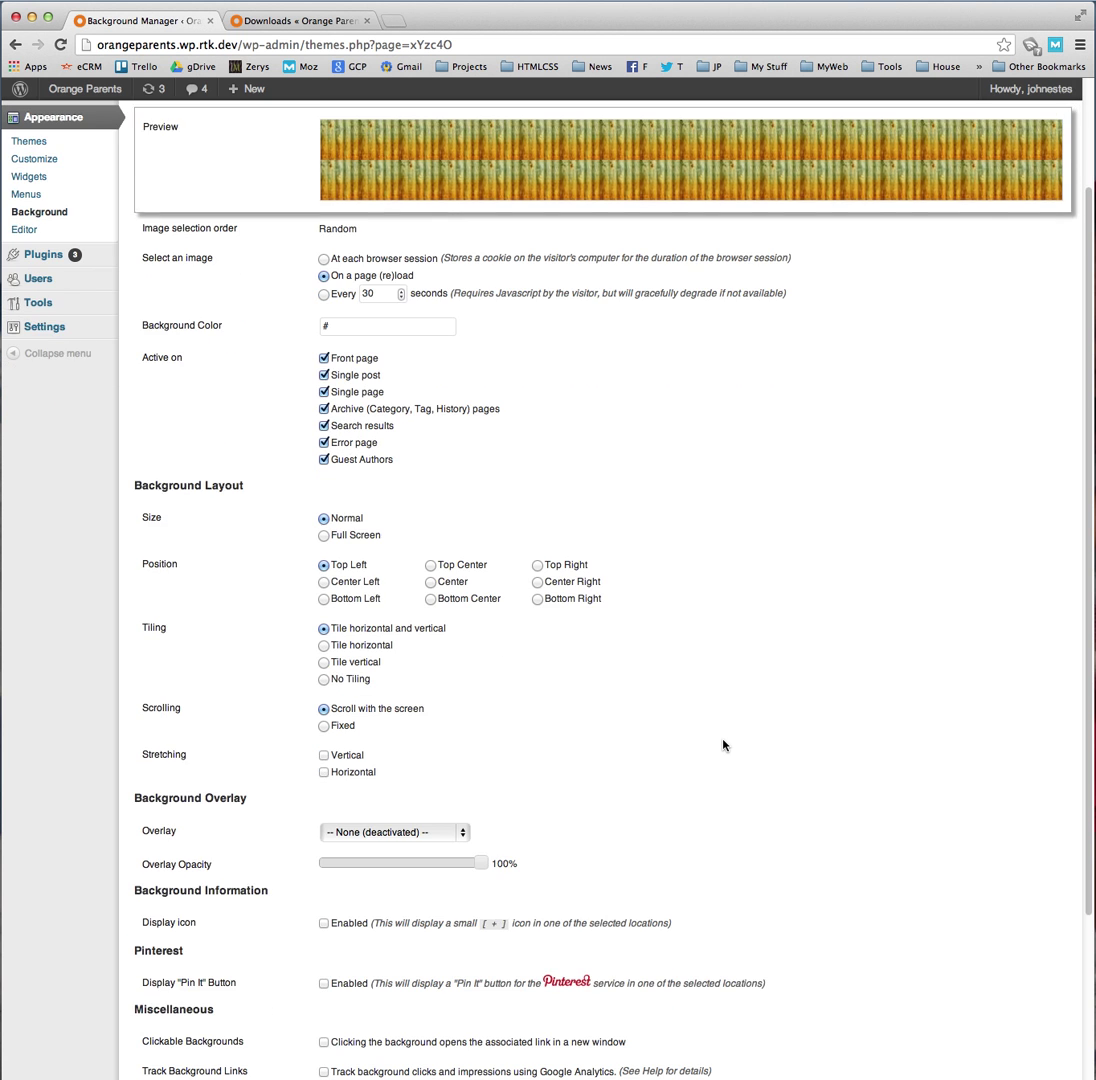
pyautogui.scroll(3, 724, 744)
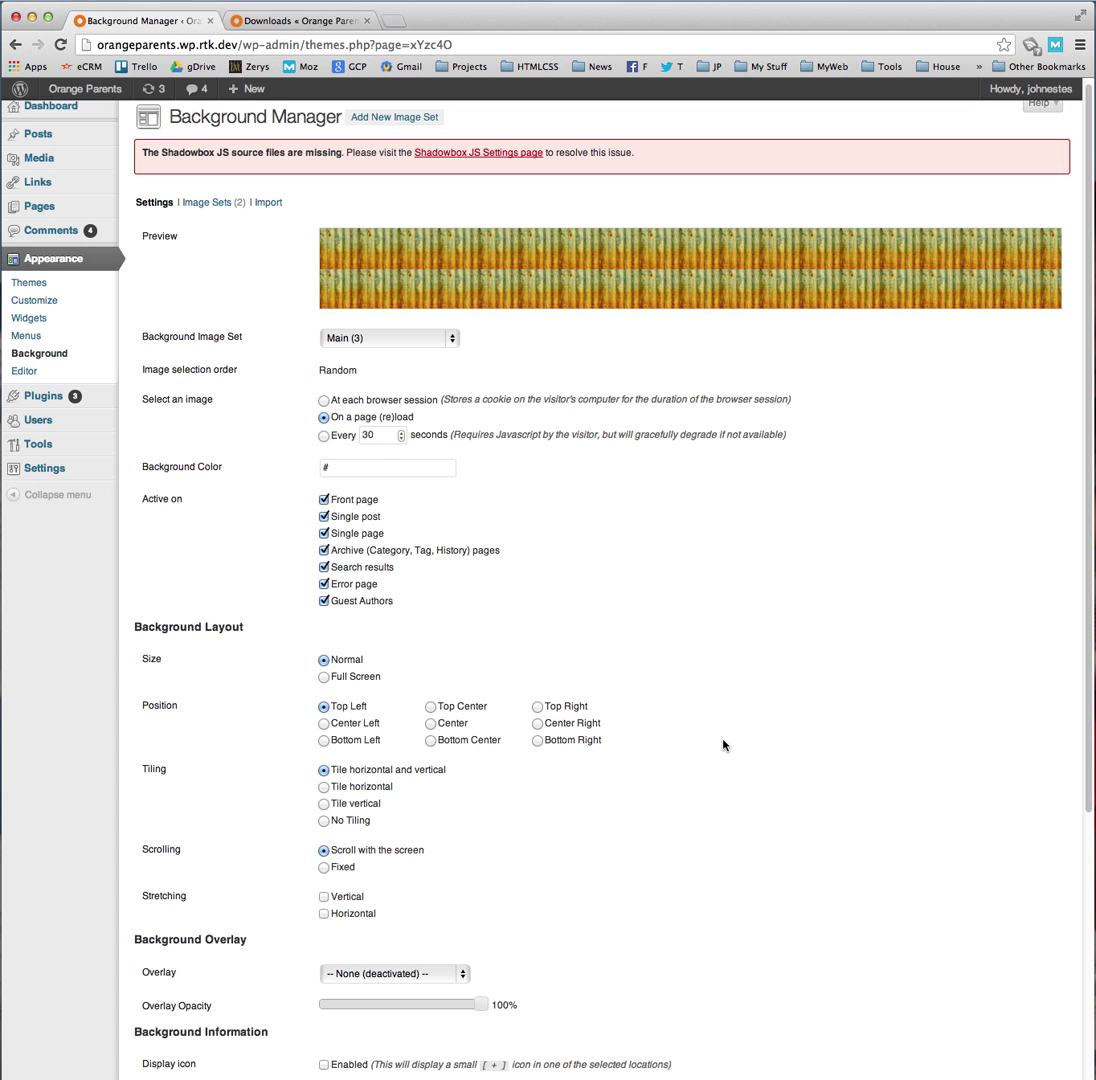
pyautogui.scroll(-1, 724, 744)
pyautogui.scroll(-1, 724, 744)
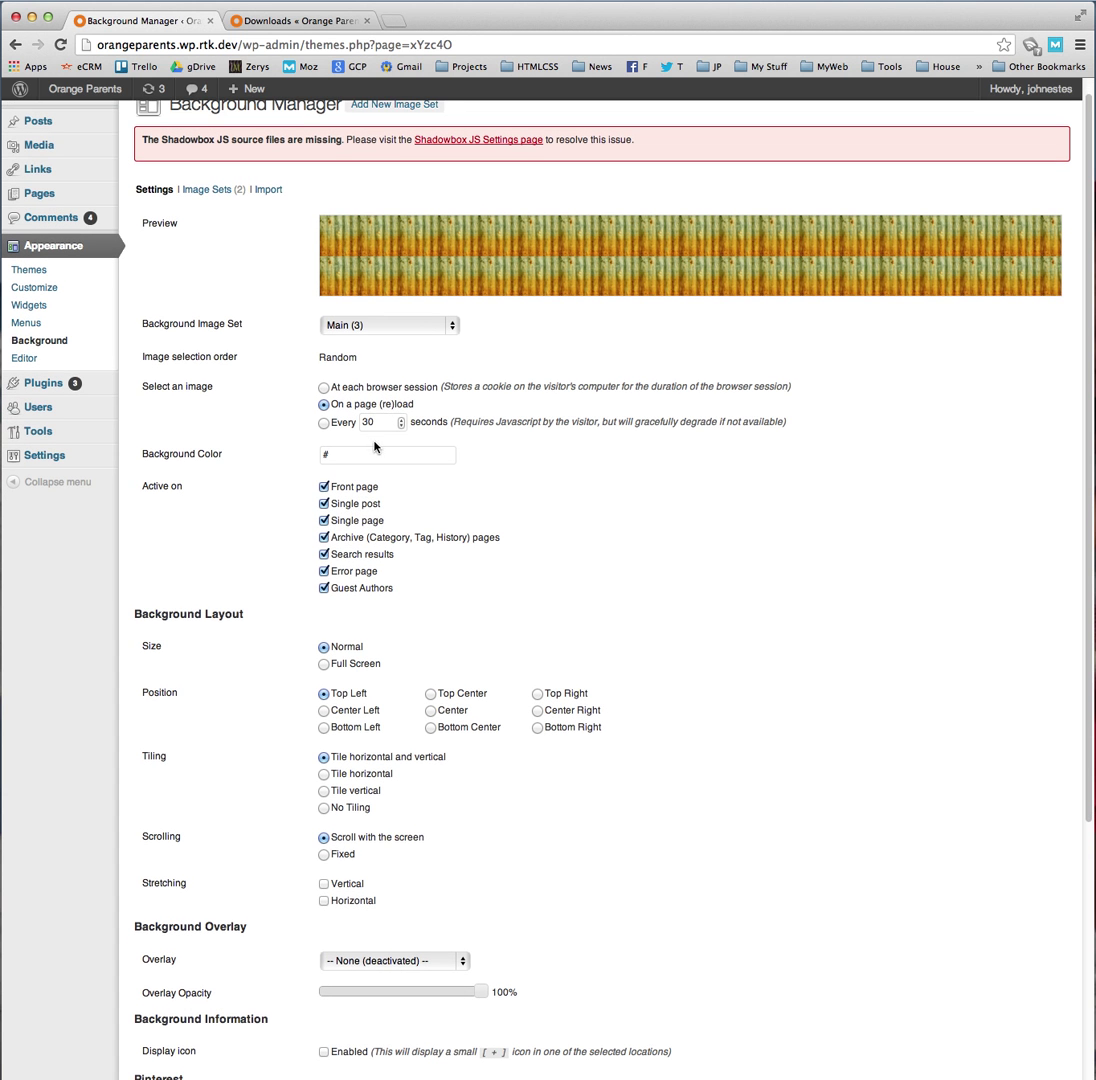
pyautogui.scroll(-3, 788, 705)
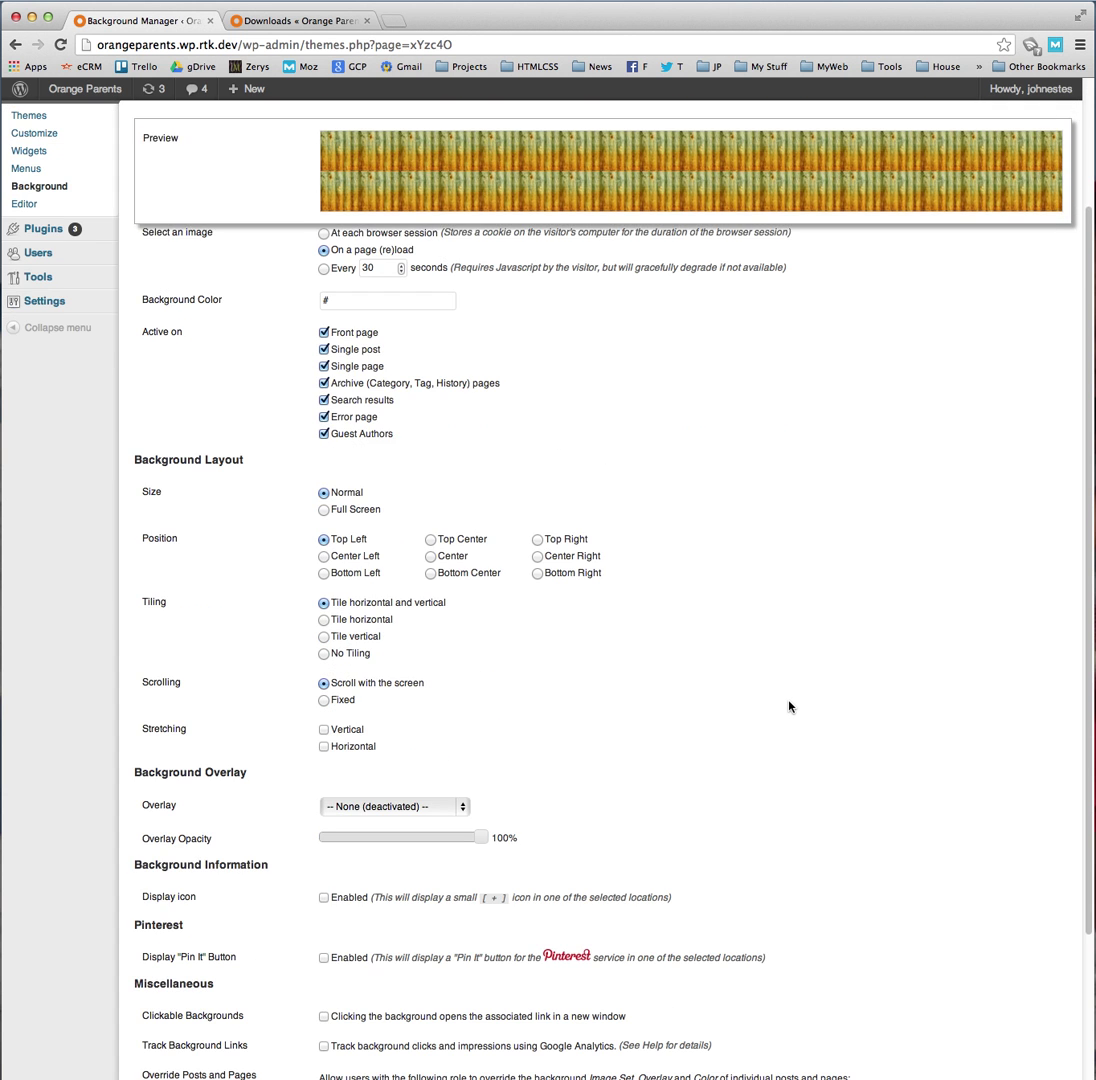
pyautogui.scroll(-3, 788, 705)
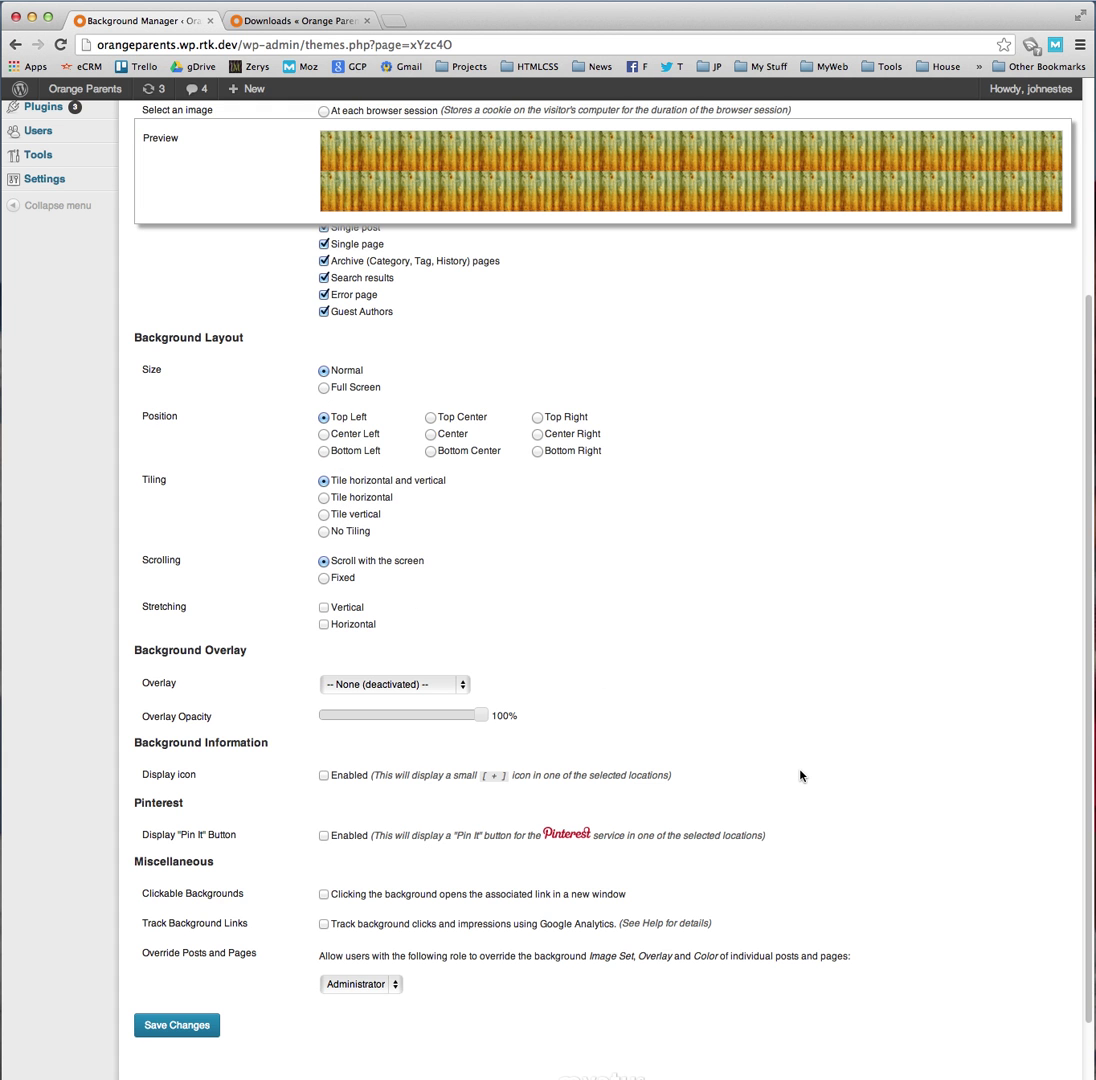
pyautogui.scroll(-2, 800, 775)
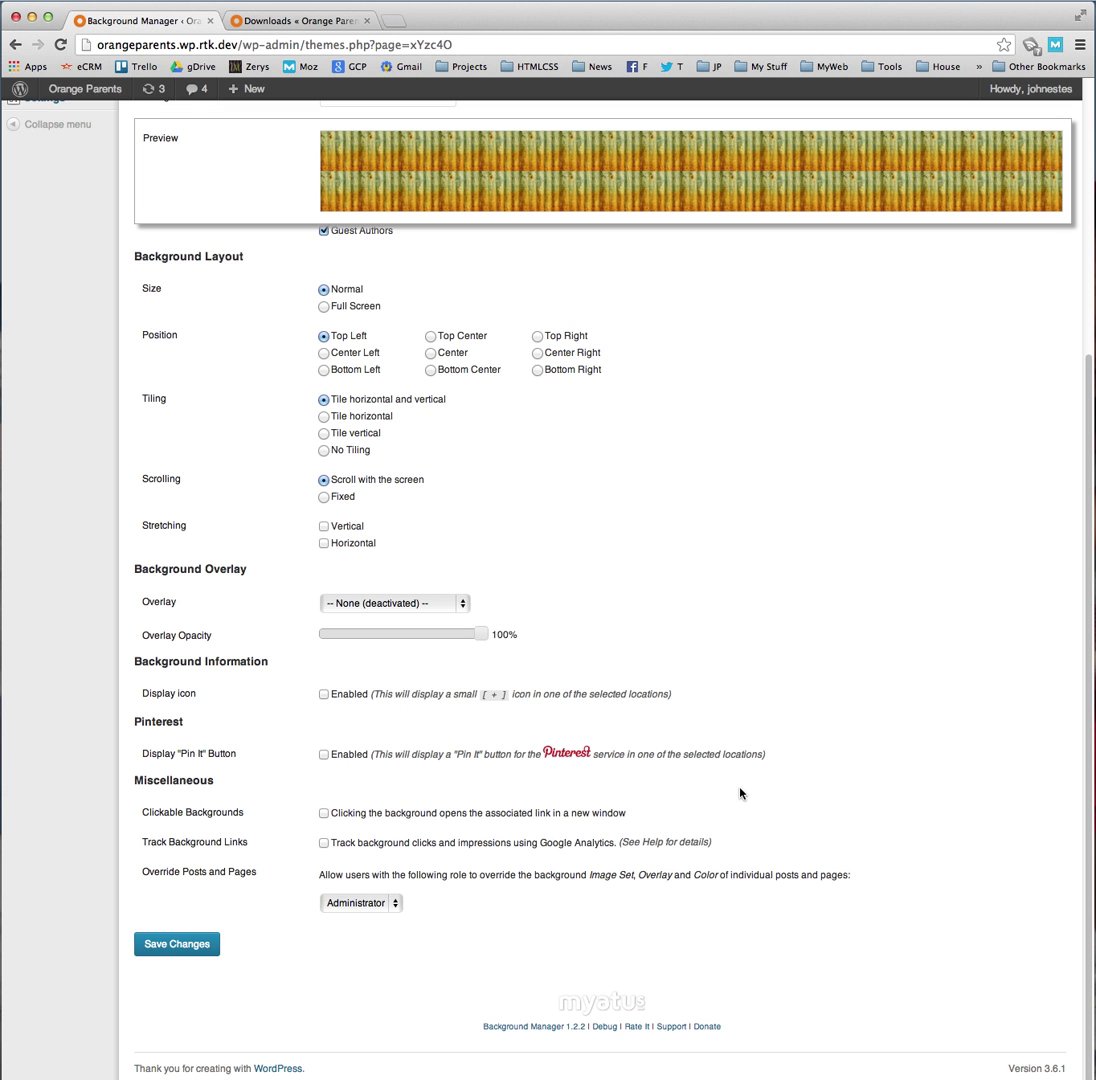
pyautogui.scroll(9, 740, 793)
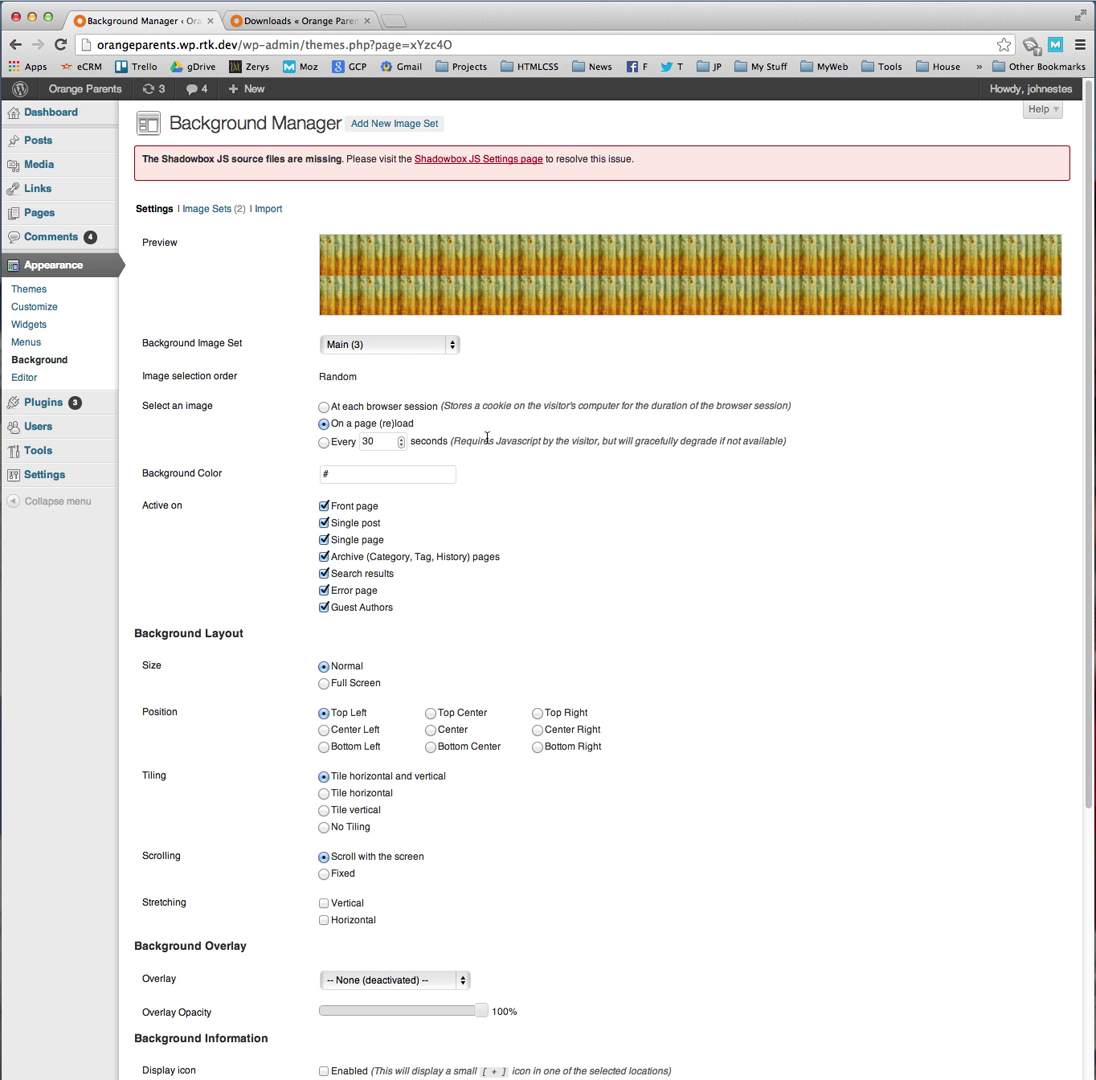
# Step: Select Original Backgrounds in the image set dropdown and review the Image Sets list
pyautogui.click(432, 350)
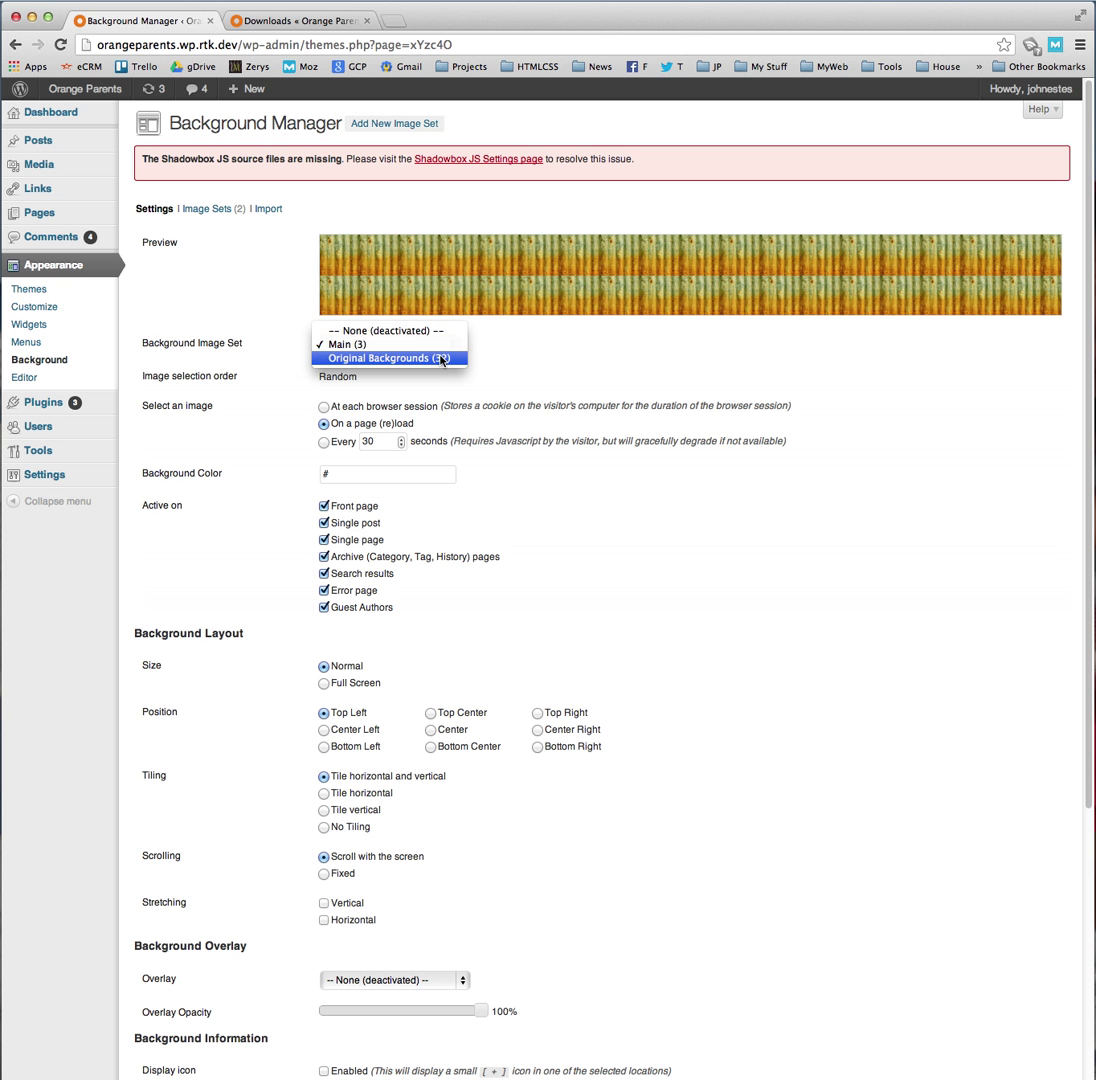
pyautogui.click(441, 358)
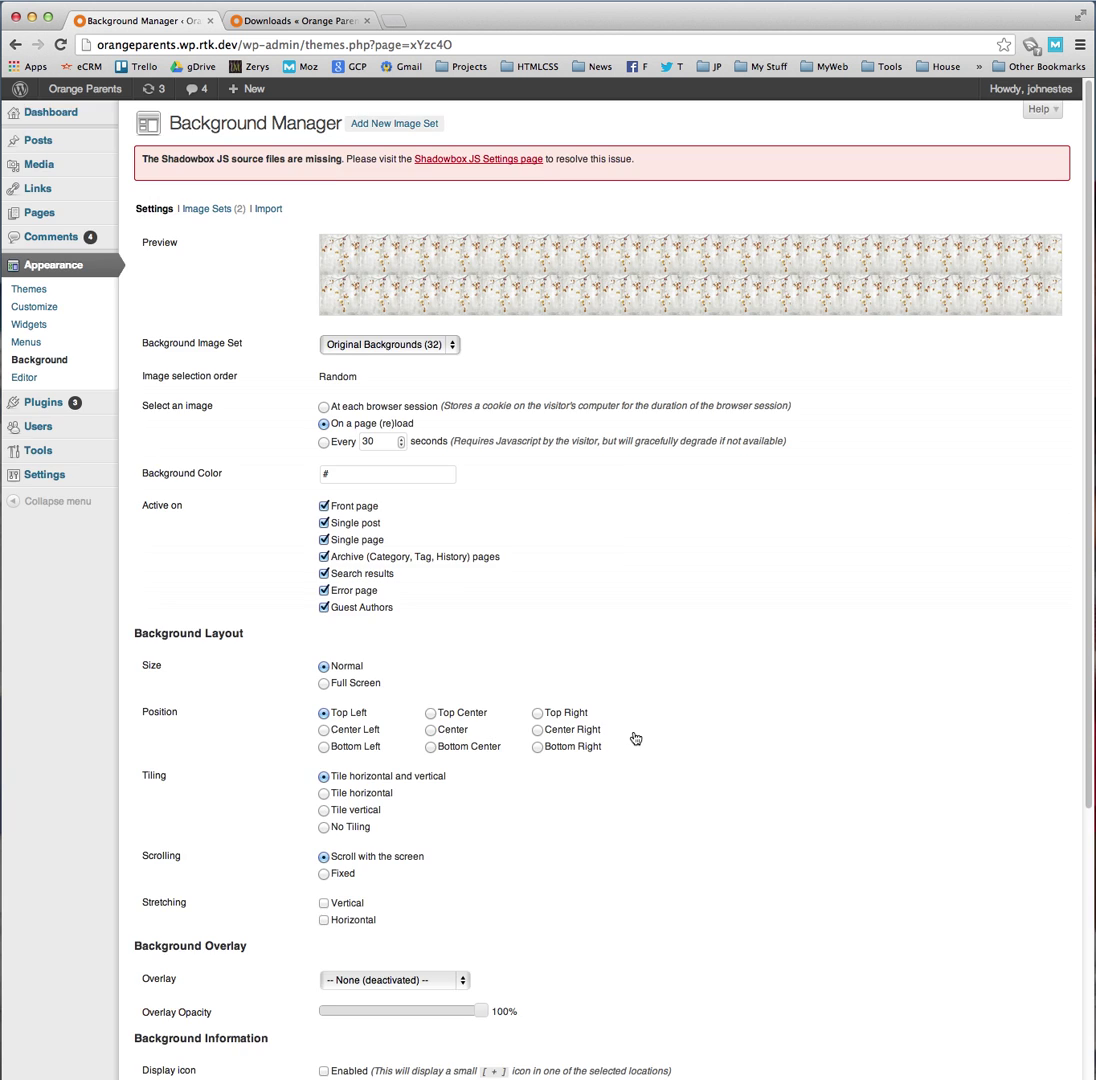
pyautogui.scroll(-9, 636, 736)
pyautogui.scroll(9, 636, 734)
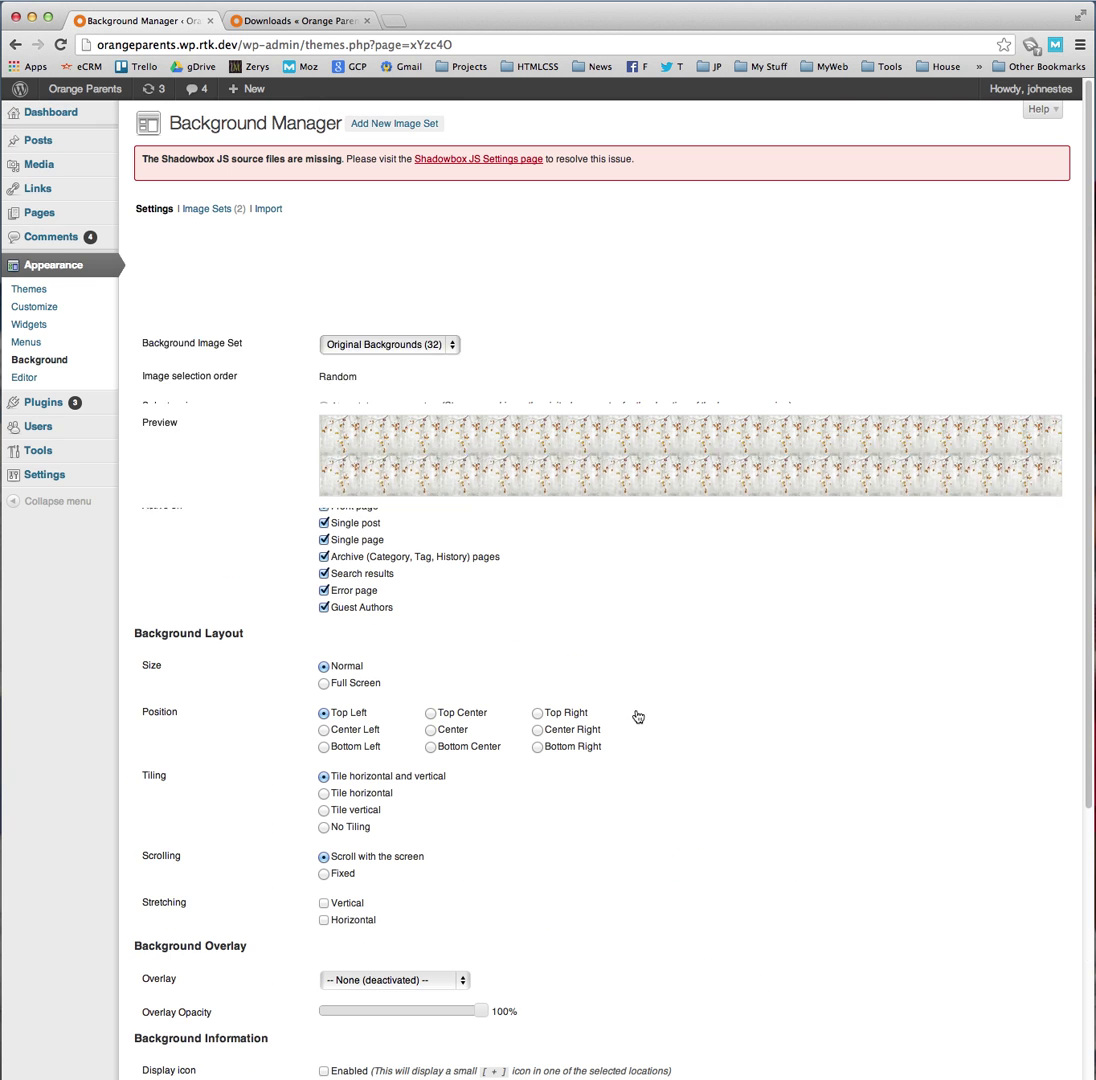
pyautogui.click(200, 210)
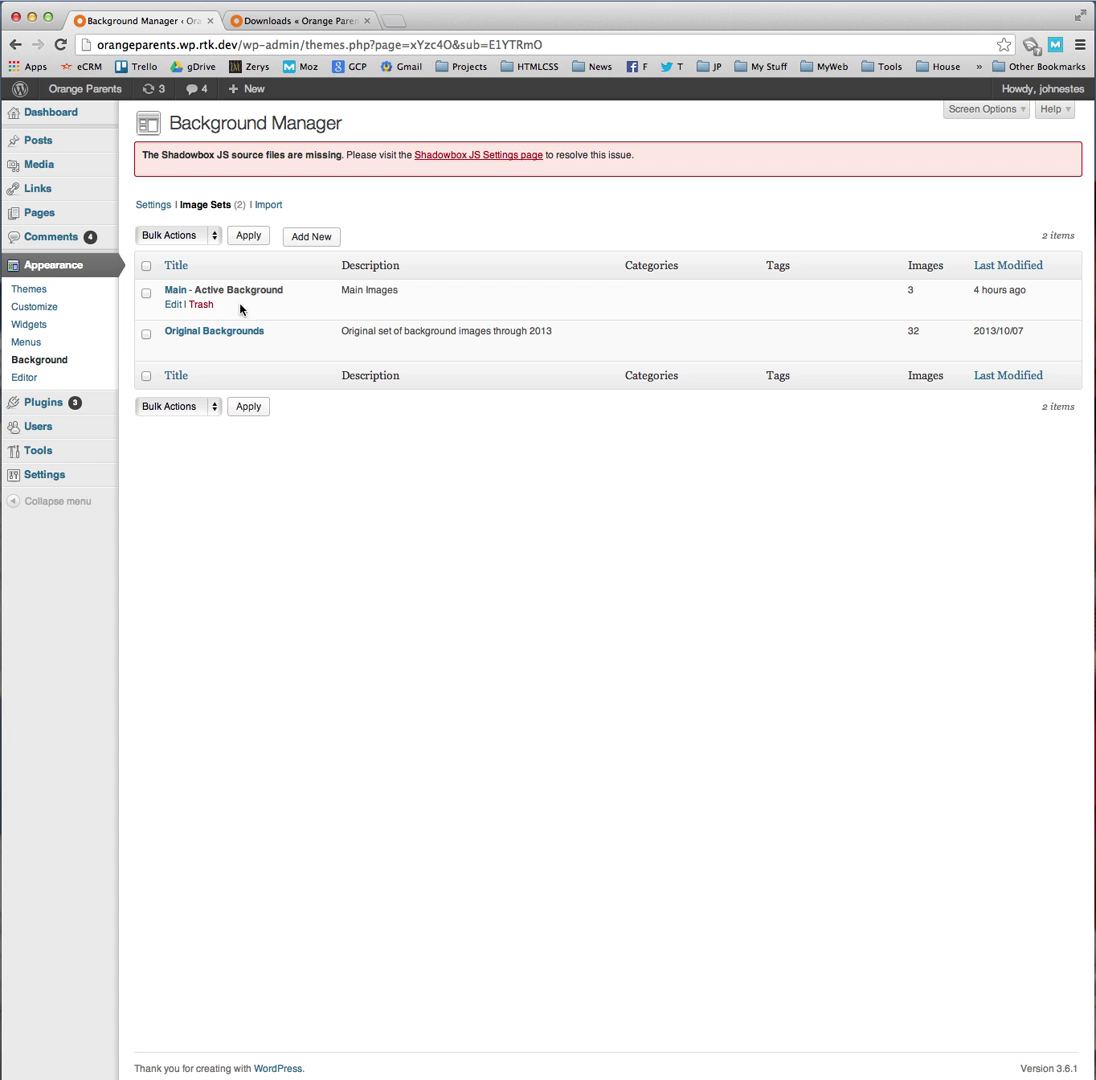
pyautogui.click(62, 367)
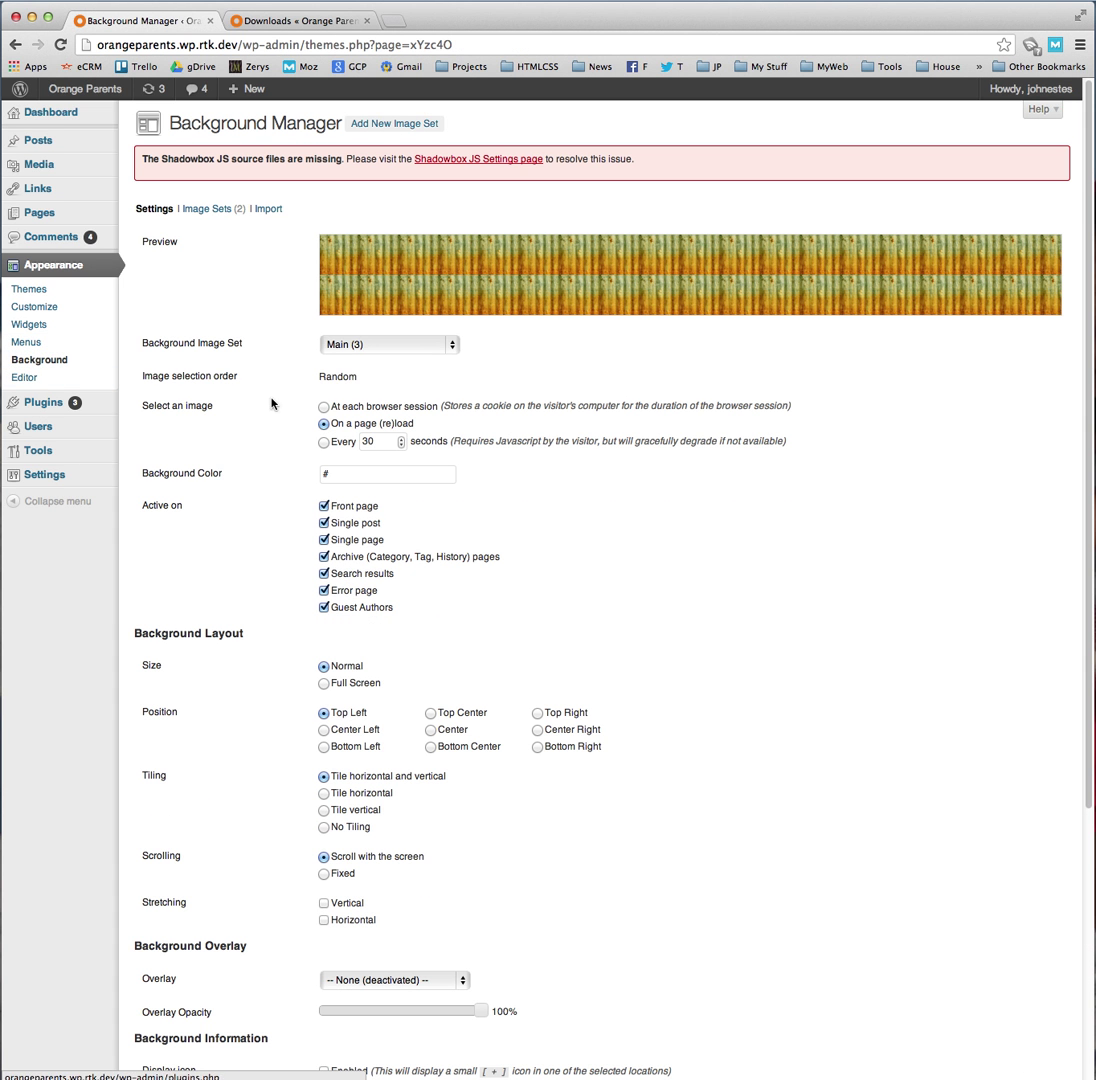
# Step: Choose Original Backgrounds (32) as the background image set and save the settings
pyautogui.click(389, 344)
pyautogui.click(647, 617)
pyautogui.scroll(-5, 647, 617)
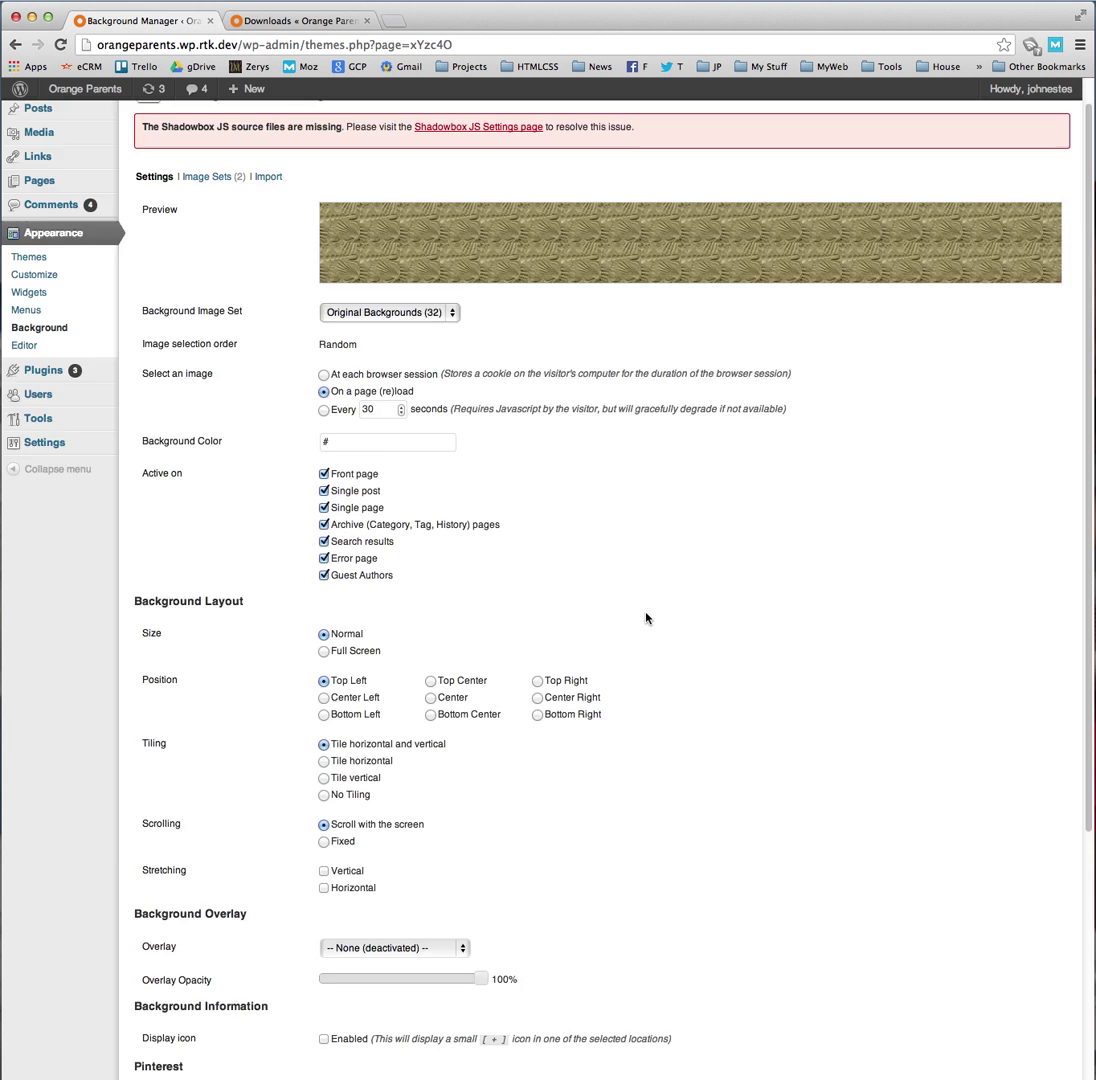
pyautogui.click(174, 947)
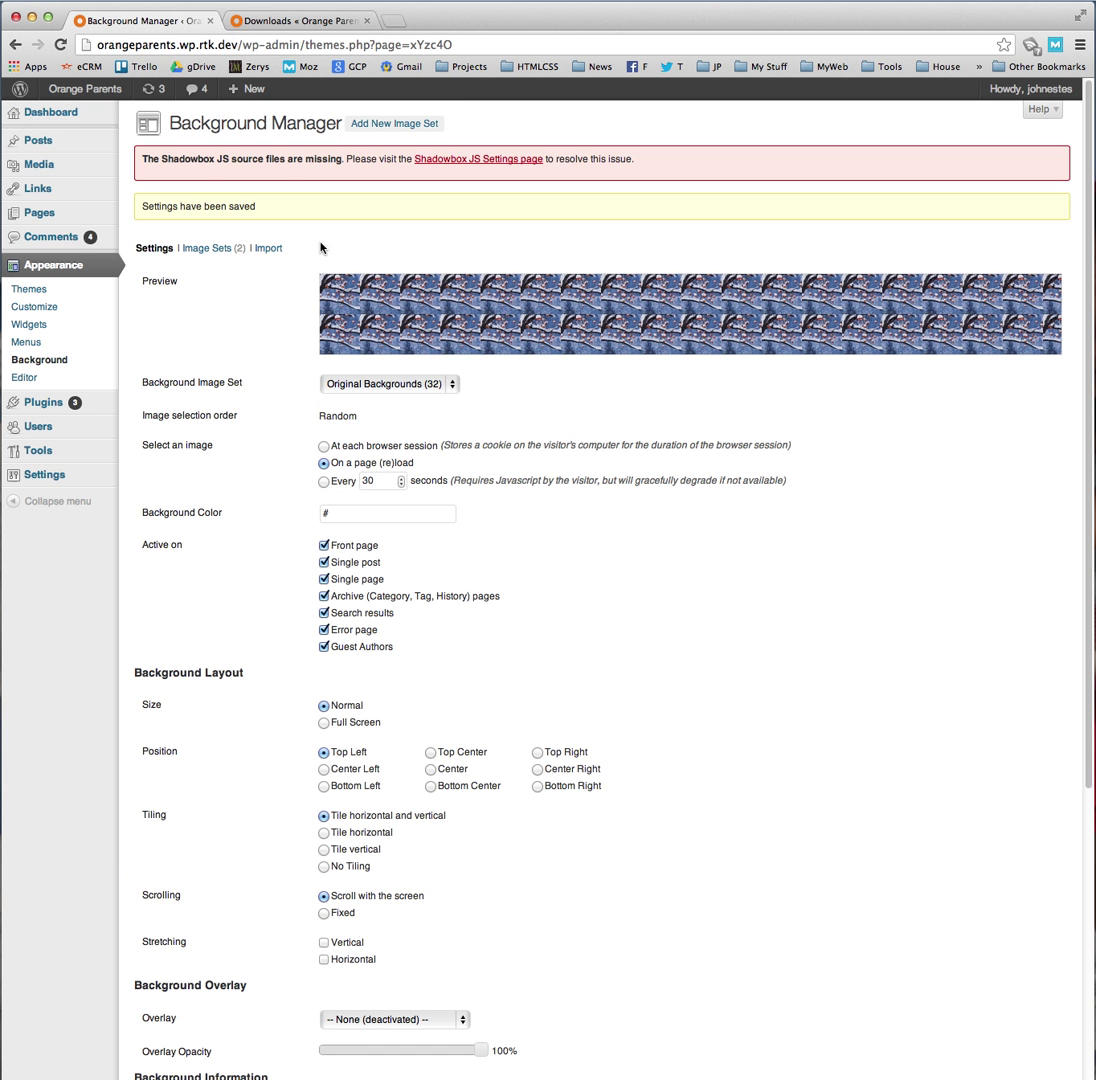
pyautogui.click(294, 22)
pyautogui.click(61, 44)
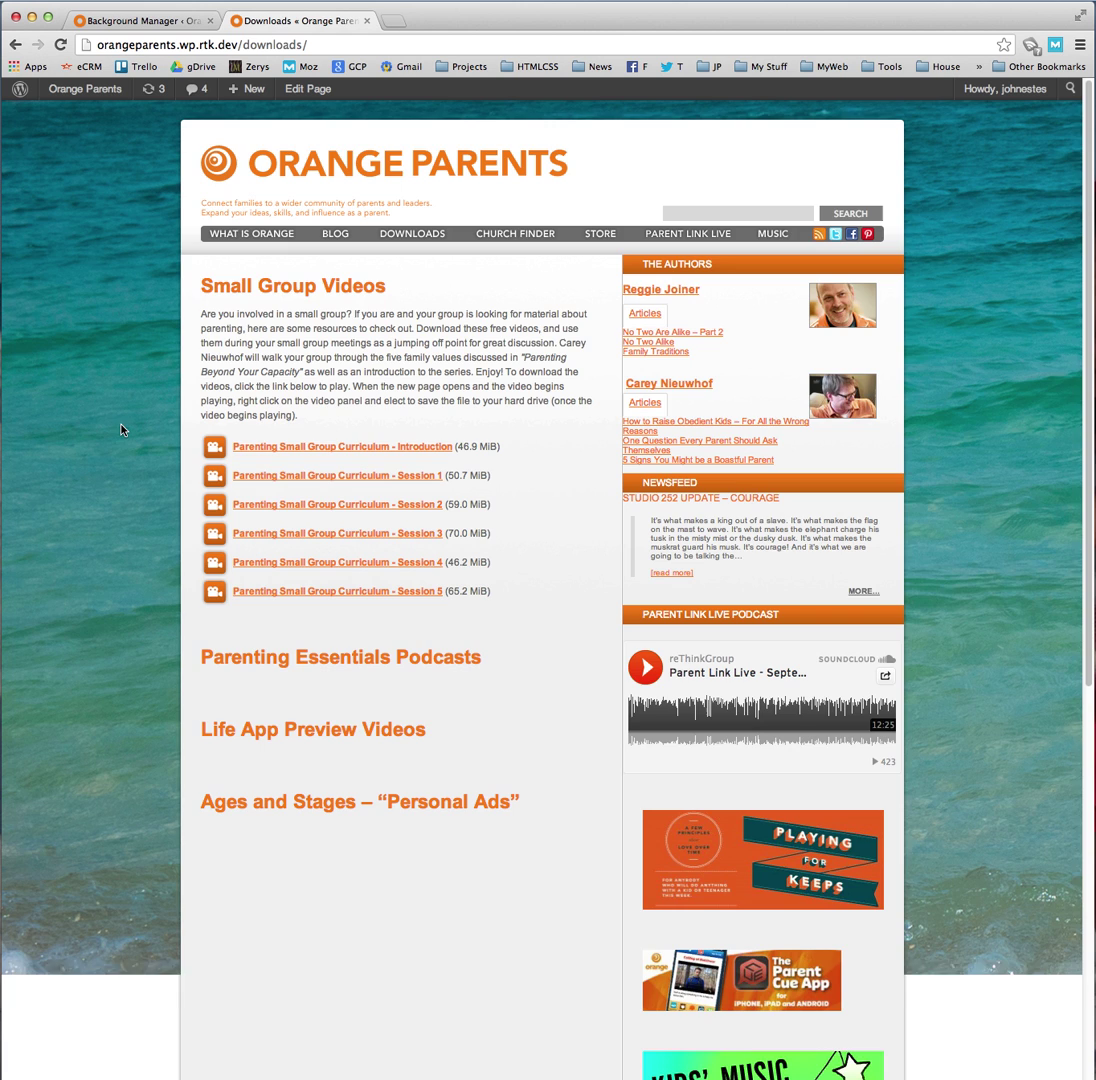
pyautogui.scroll(-10, 85, 545)
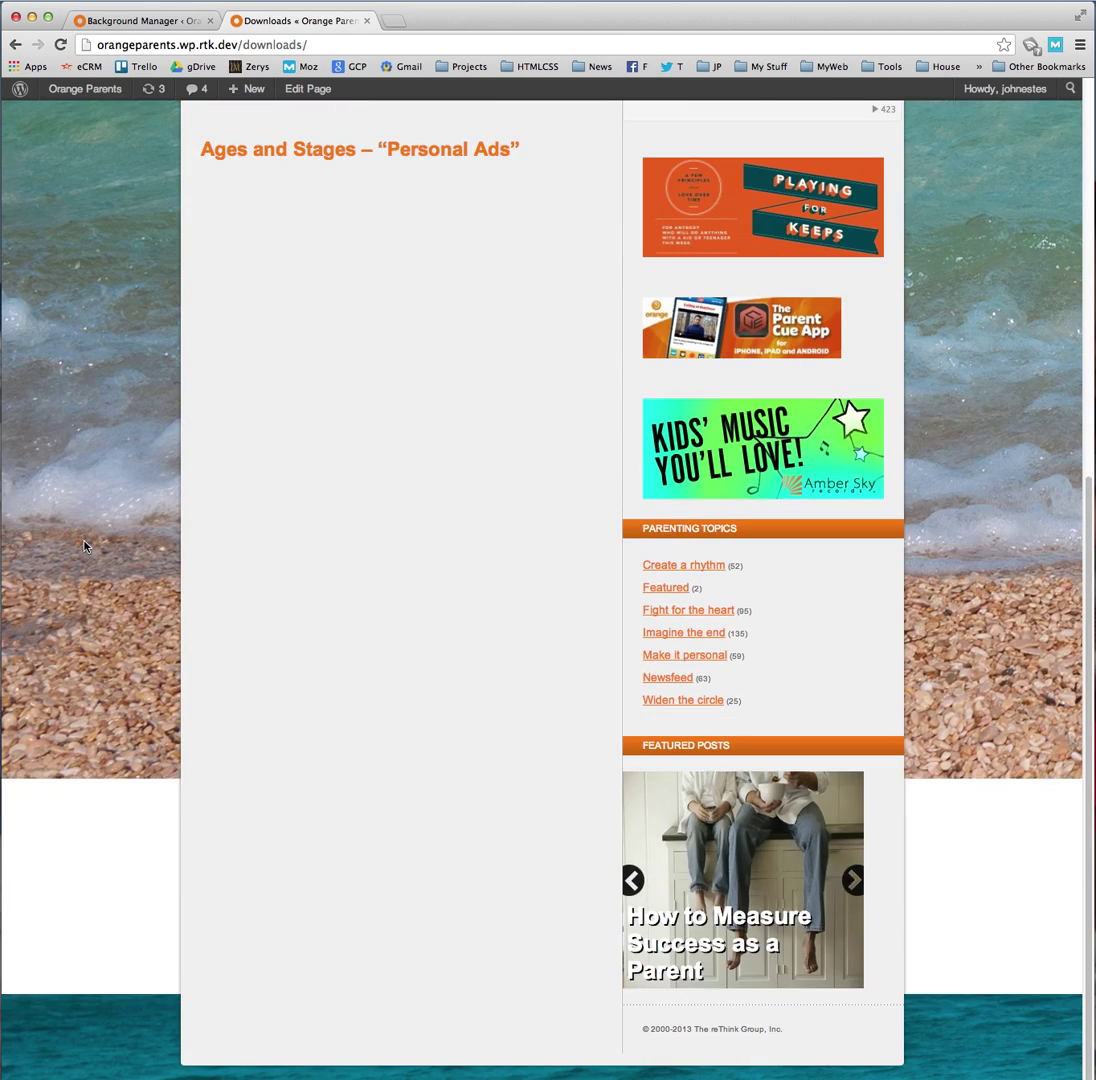
pyautogui.scroll(10, 85, 545)
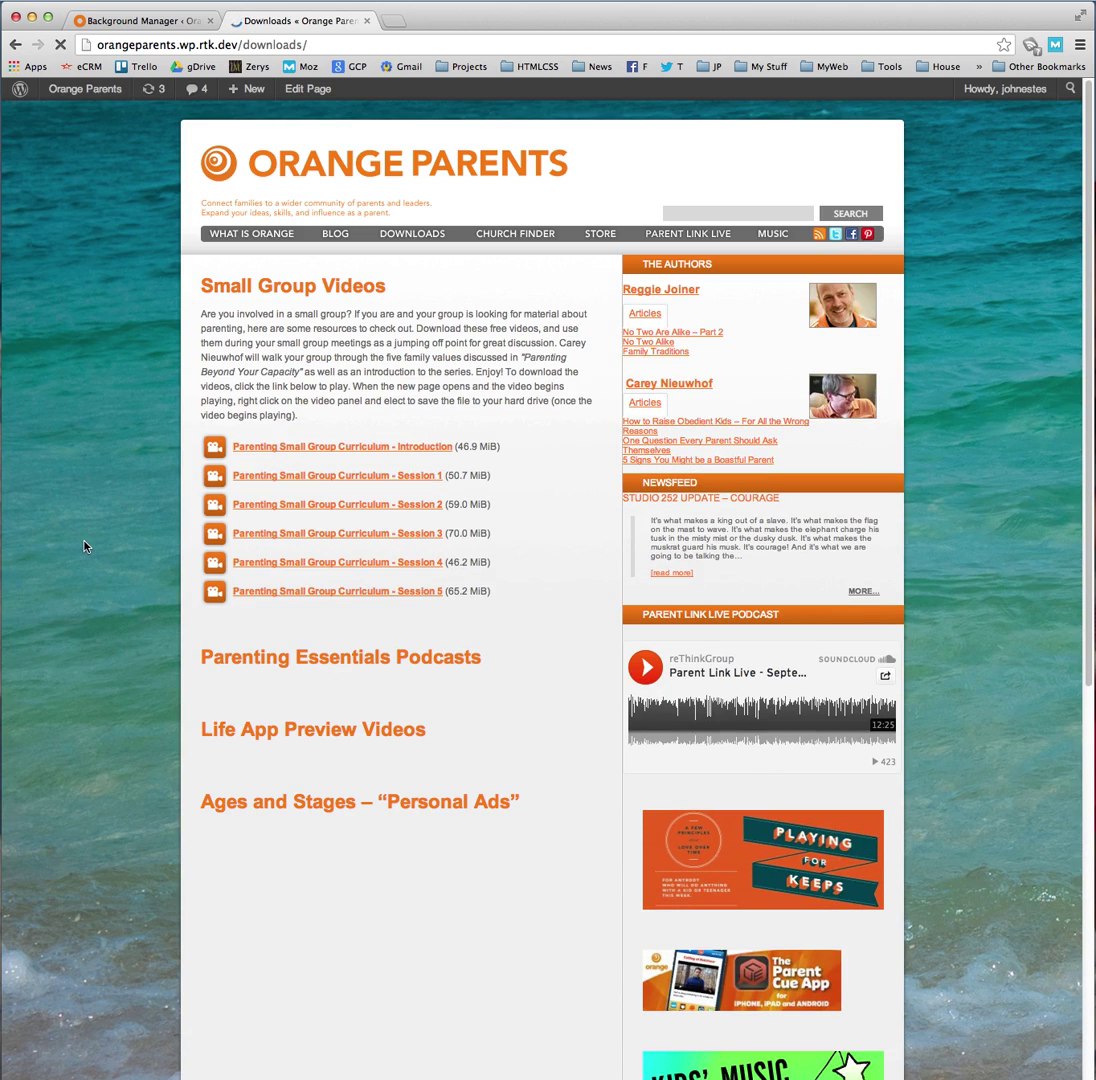
pyautogui.click(141, 17)
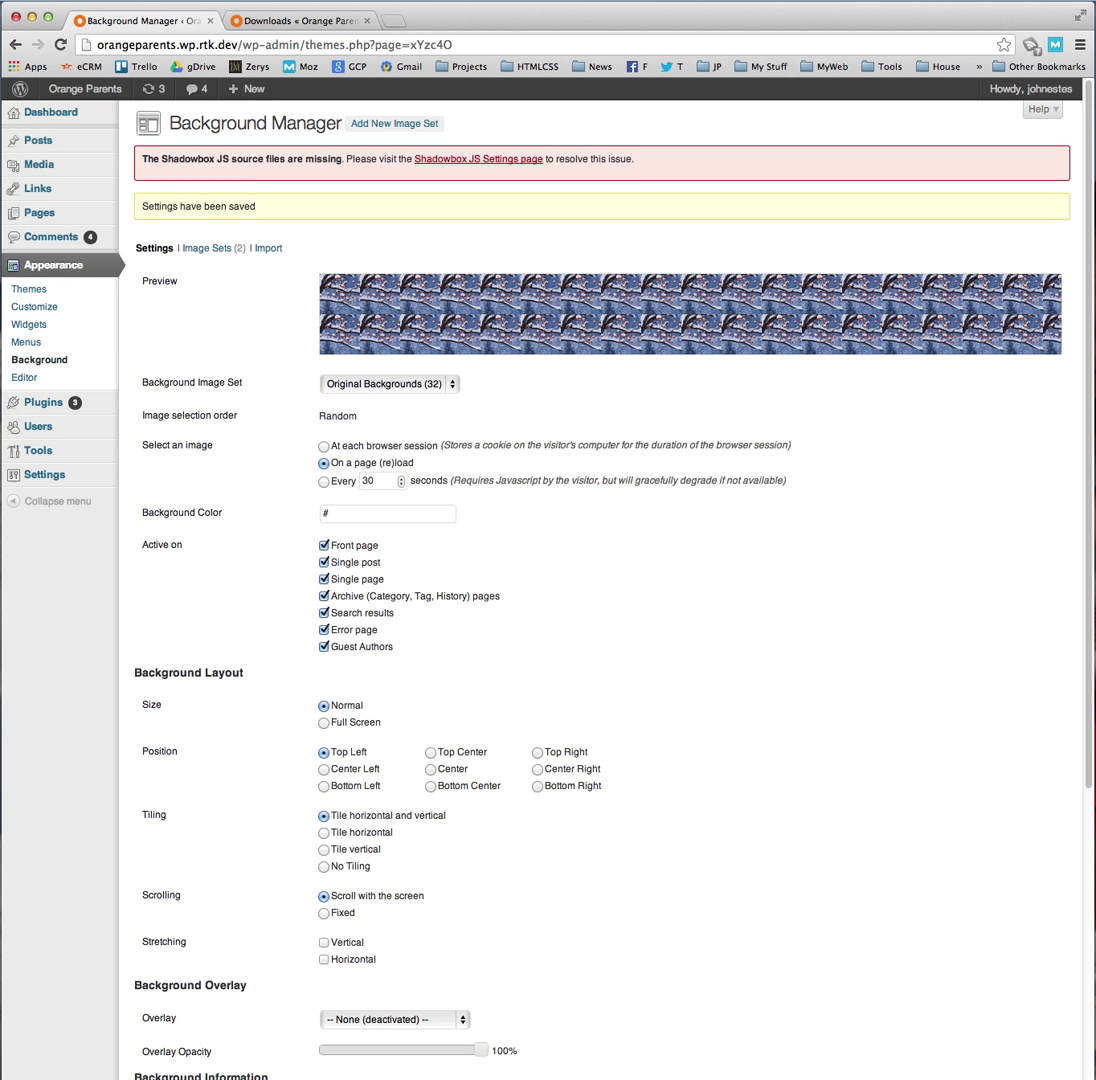